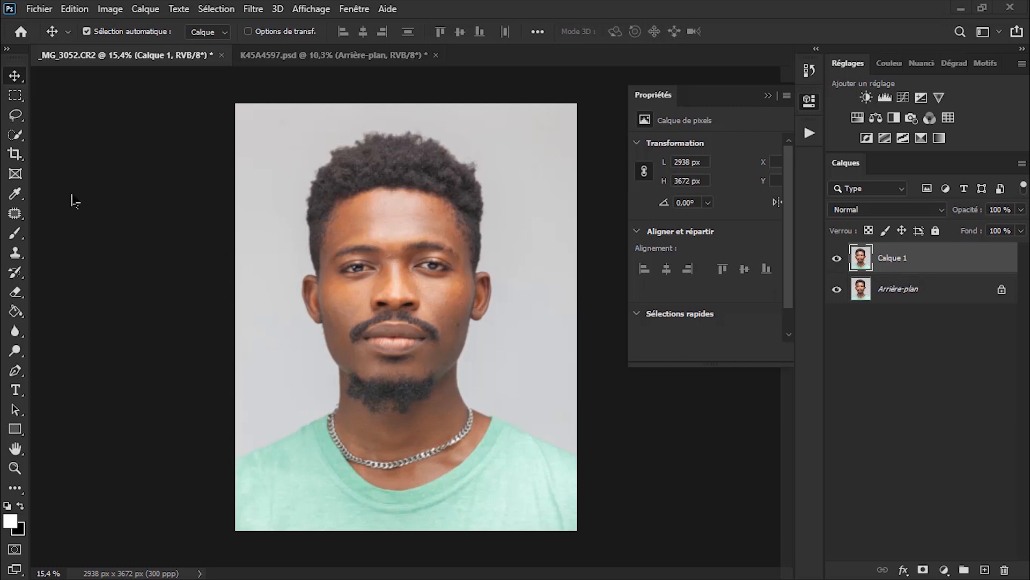
Choose the Pencil tool with a 53 px tip and add a new empty layer above the portrait layers.
click(17, 240)
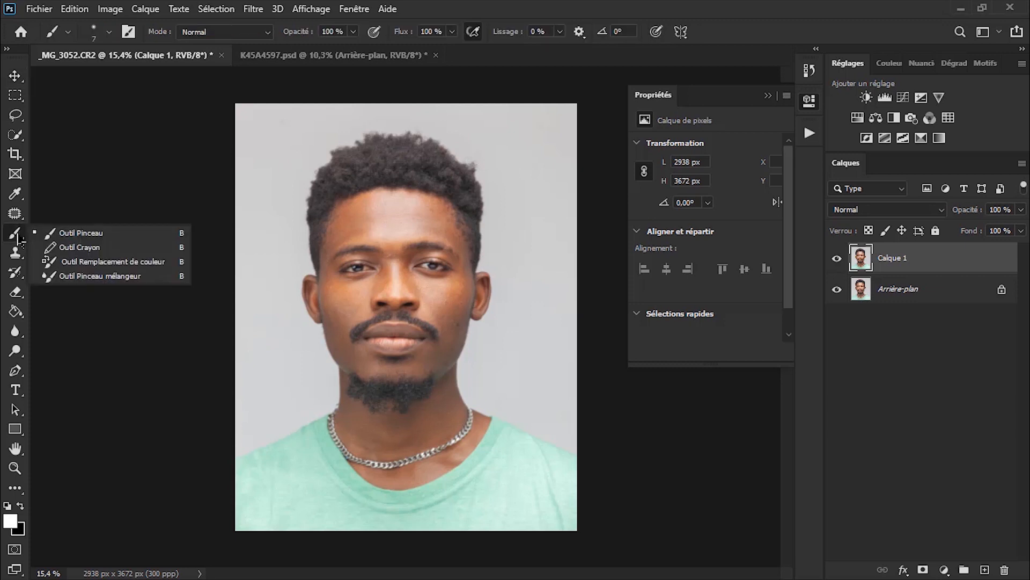
click(114, 240)
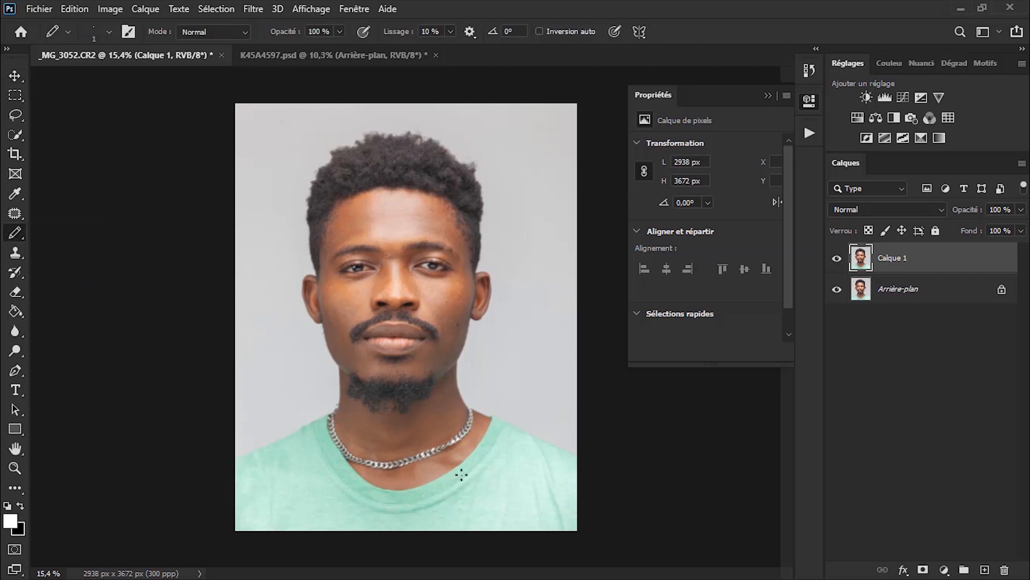
alt+right_click(486, 321)
scroll(397, 210, up, 3)
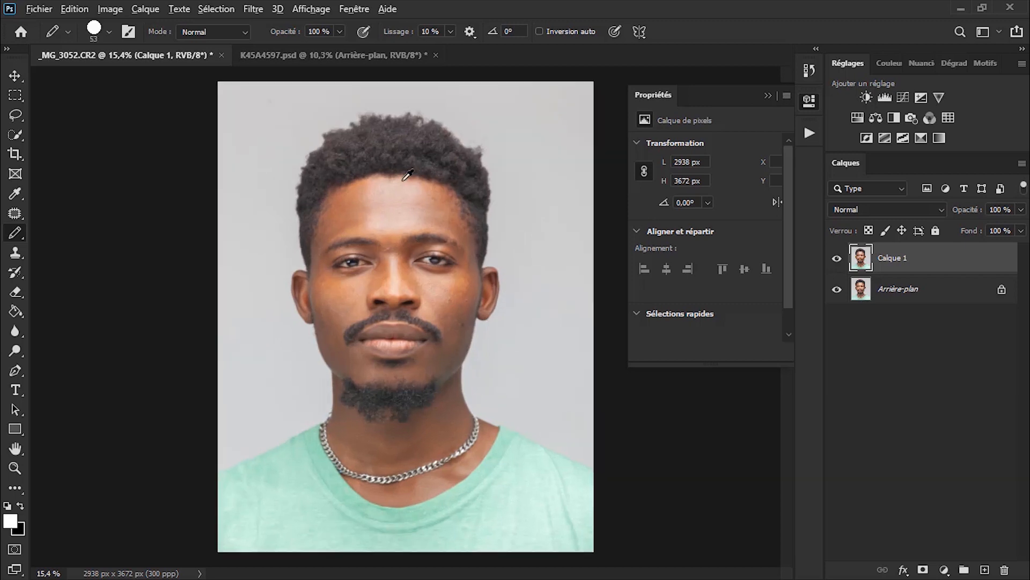
scroll(460, 293, down, 3)
scroll(460, 284, up, 2)
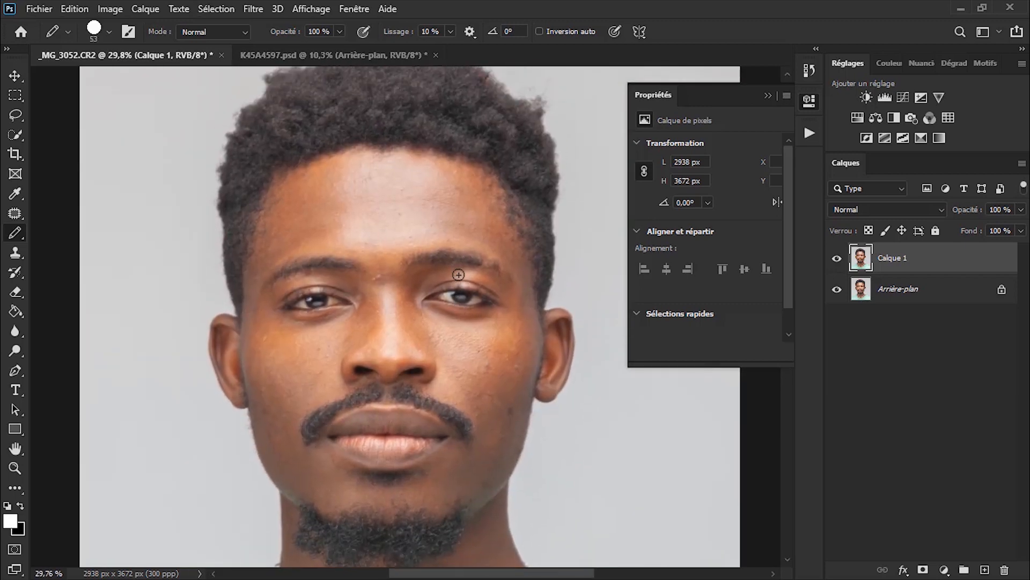
scroll(458, 266, down, 1)
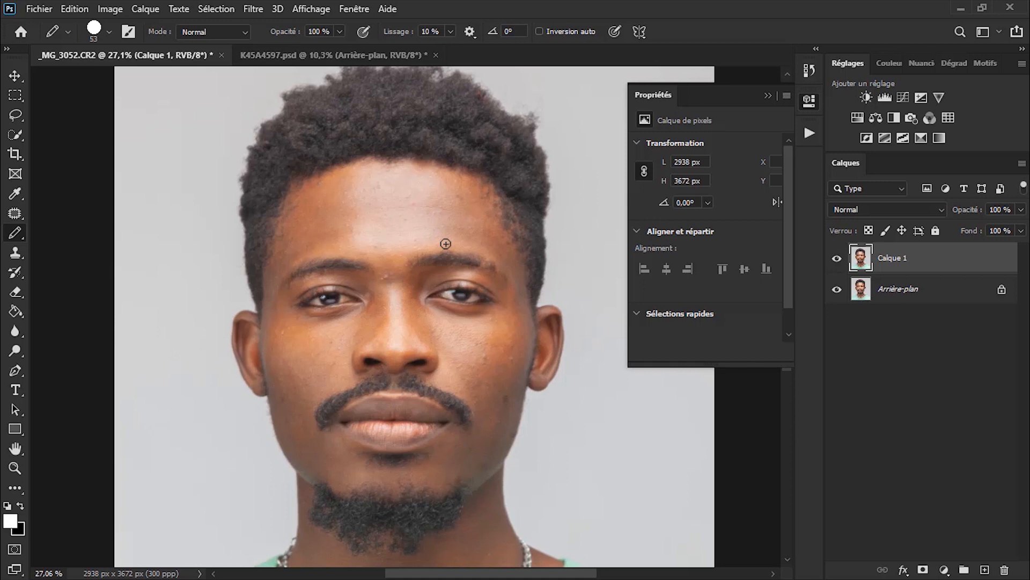
click(984, 570)
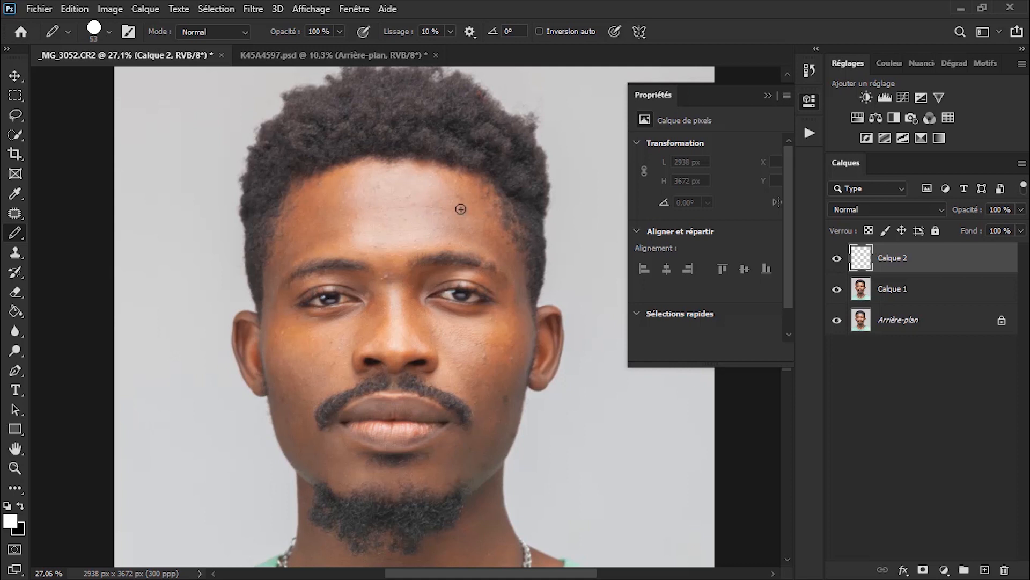
click(439, 174)
drag(439, 185, 440, 199)
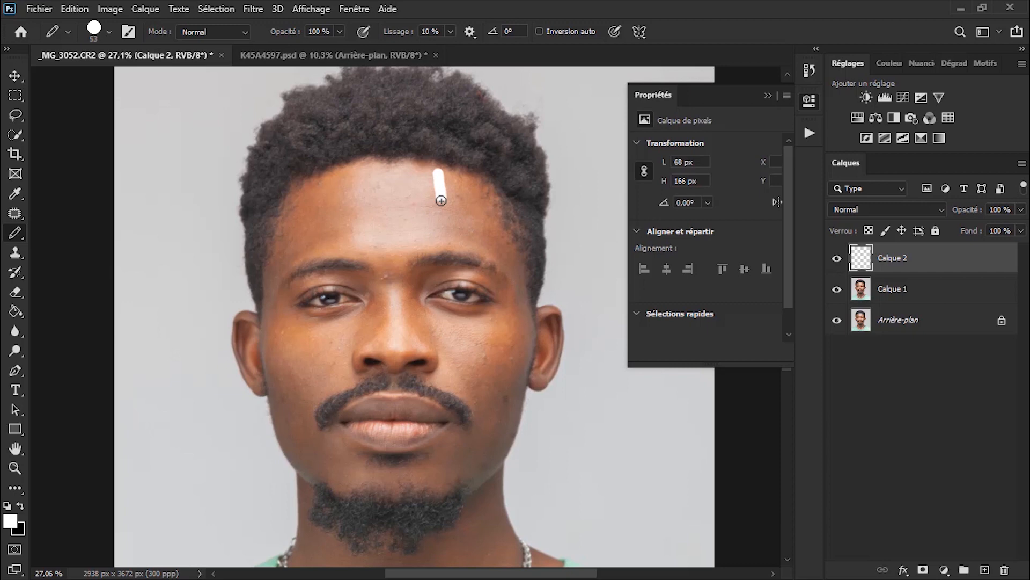
key(ctrl+z)
Set the foreground colour's hue to 230° and the pencil size to 15 px.
click(10, 519)
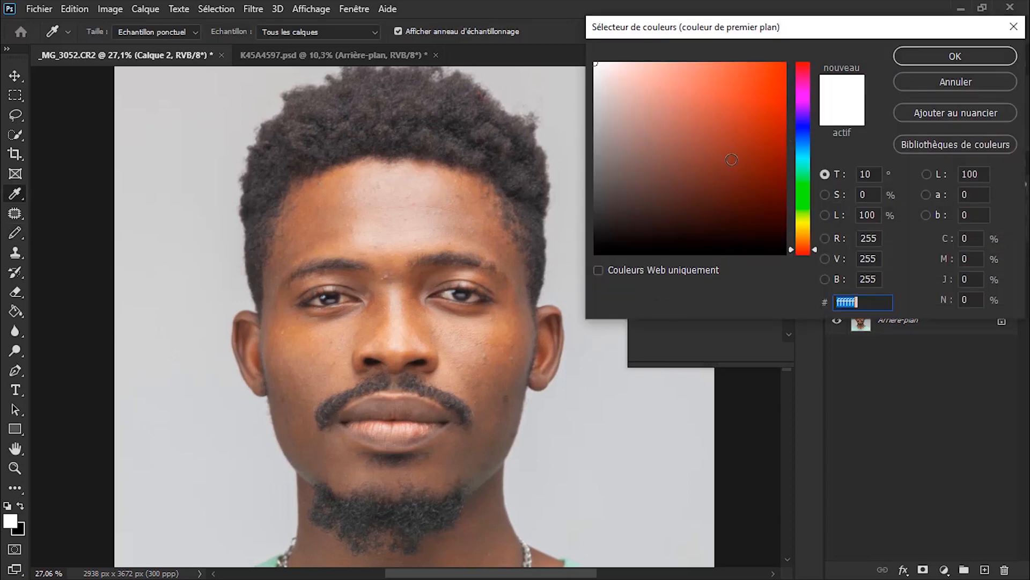
click(813, 132)
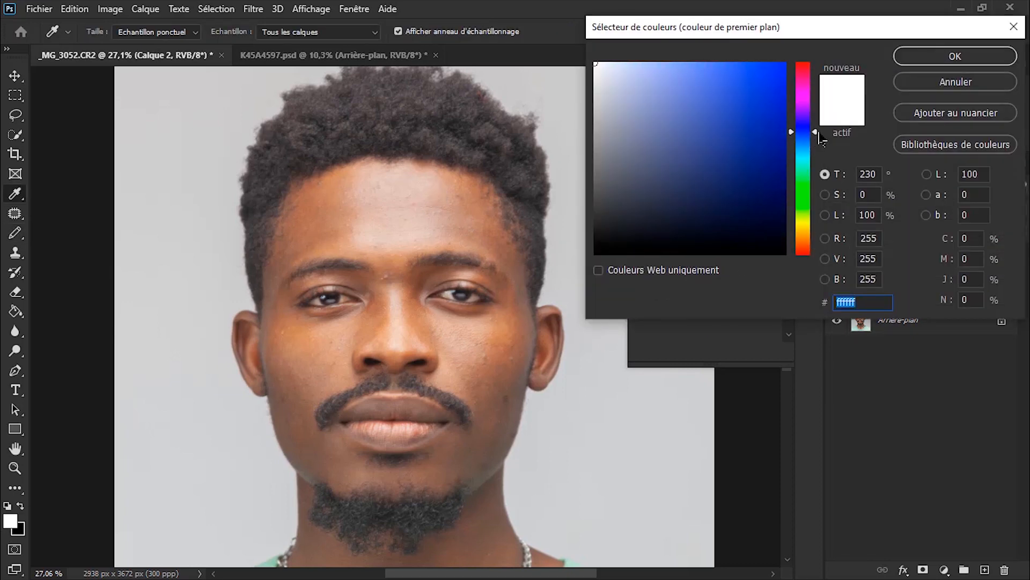
click(922, 57)
right_click(456, 198)
drag(556, 236, 534, 237)
click(684, 117)
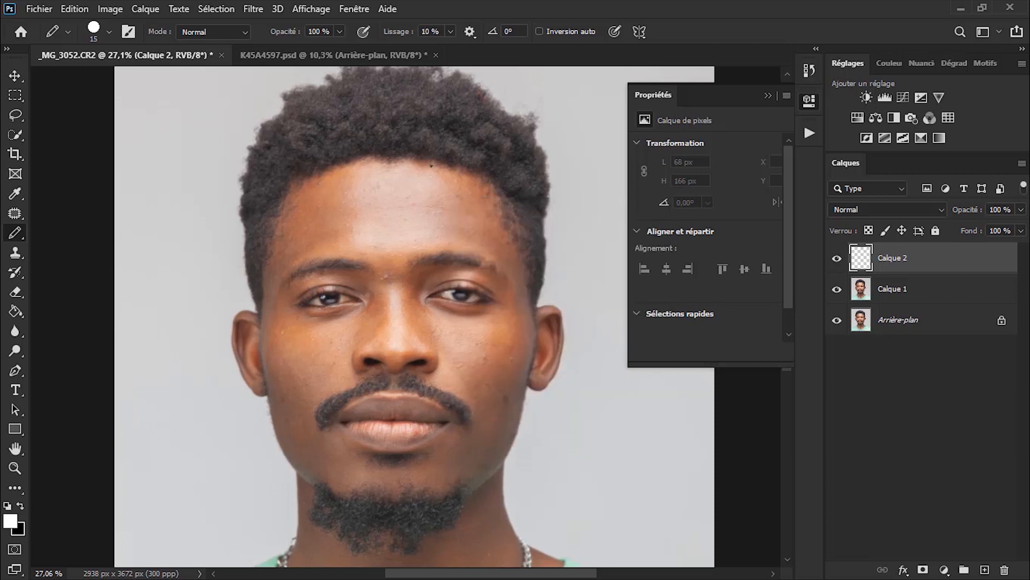
Set the foreground colour to blue 062fff and outline the centre of the forehead with a rounded square about 506 x 462 px.
drag(431, 166, 444, 227)
key(ctrl+z)
click(10, 520)
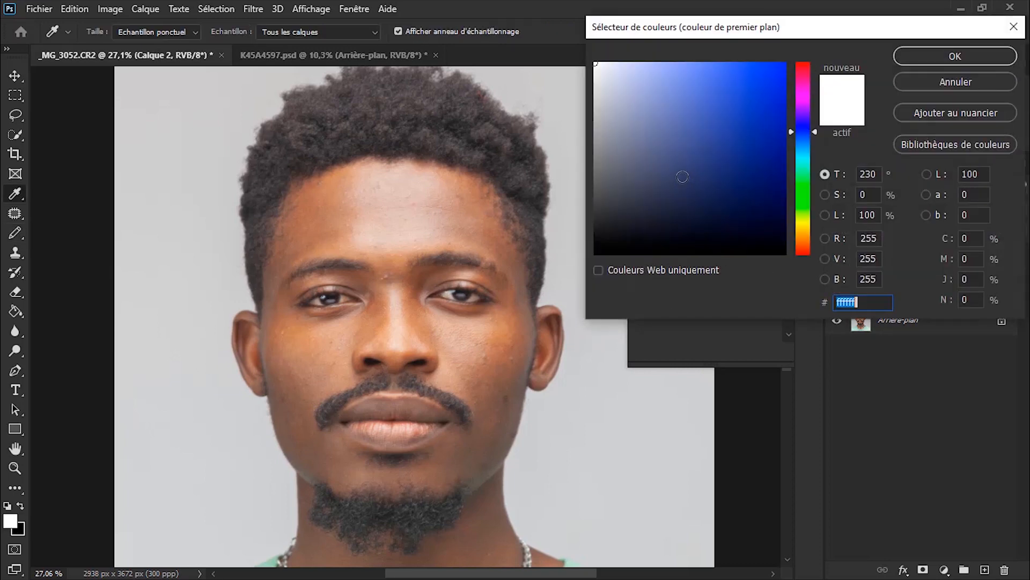
drag(743, 133, 782, 63)
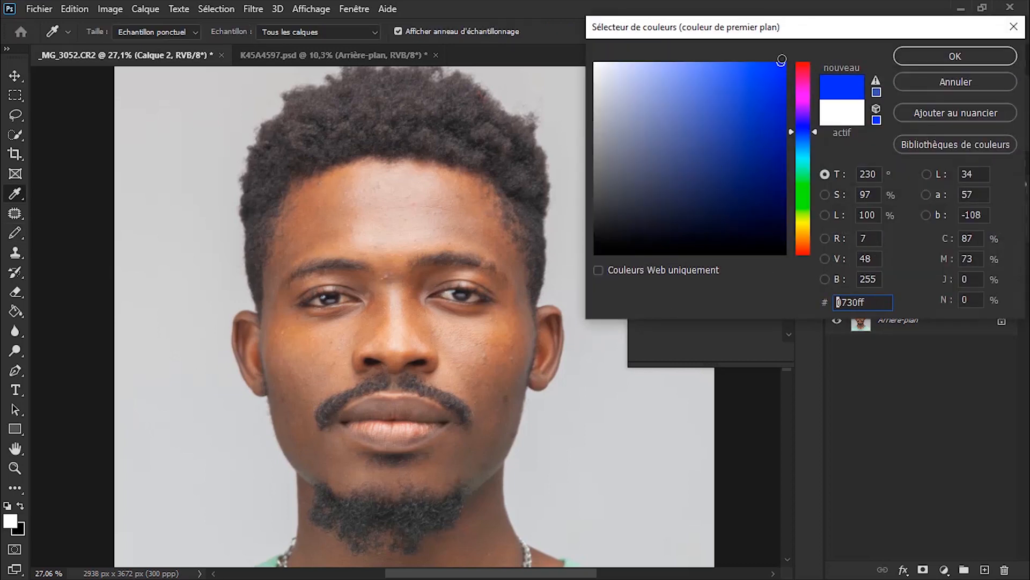
click(919, 59)
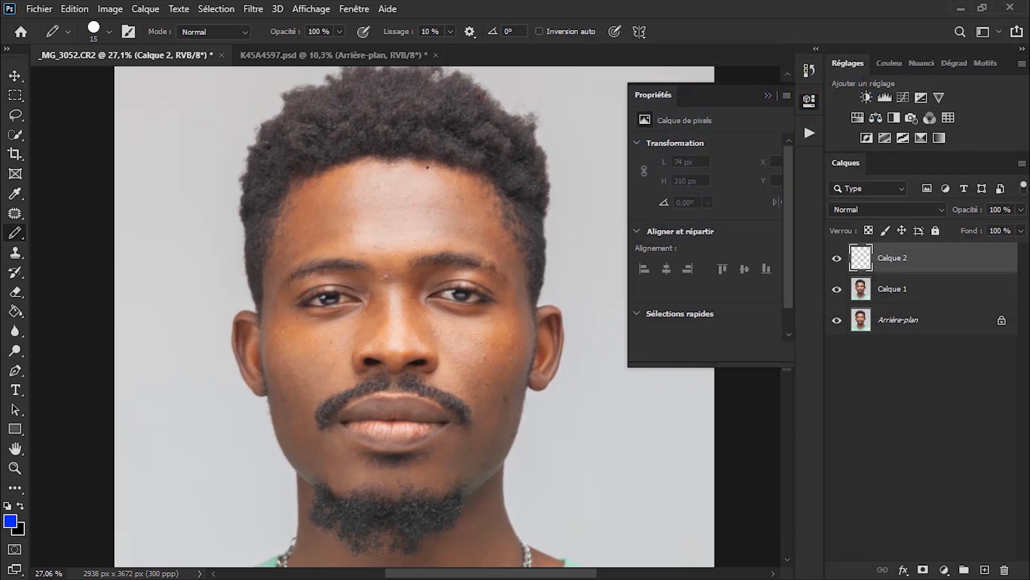
mouse_move(428, 167)
mouse_down()
mouse_move(441, 185)
mouse_move(443, 250)
mouse_move(373, 256)
mouse_move(349, 242)
mouse_move(347, 181)
mouse_move(359, 165)
mouse_move(429, 165)
mouse_up()
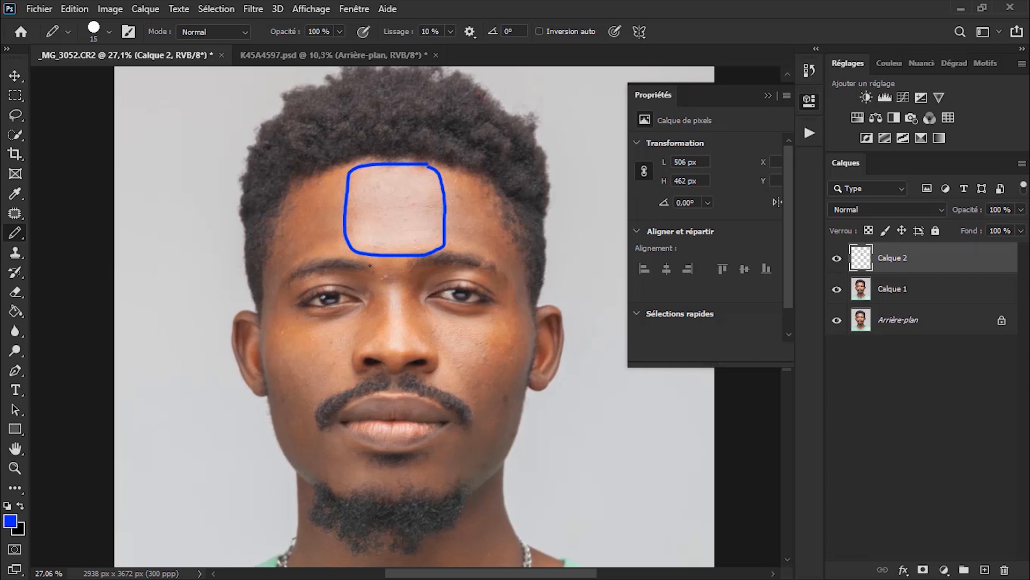
Set the foreground colour to magenta f30cca for the Pencil tool.
click(10, 521)
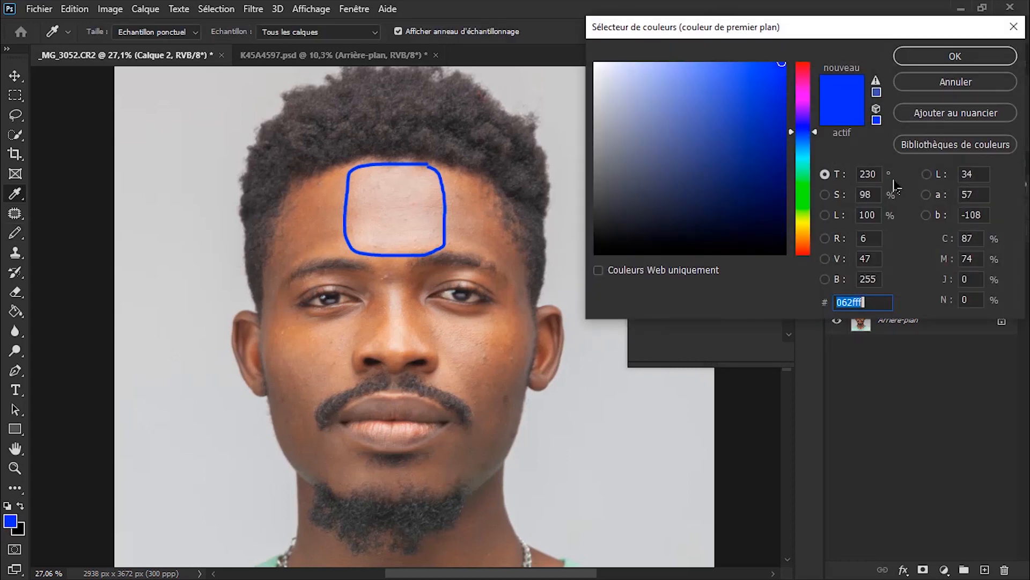
drag(814, 133, 822, 89)
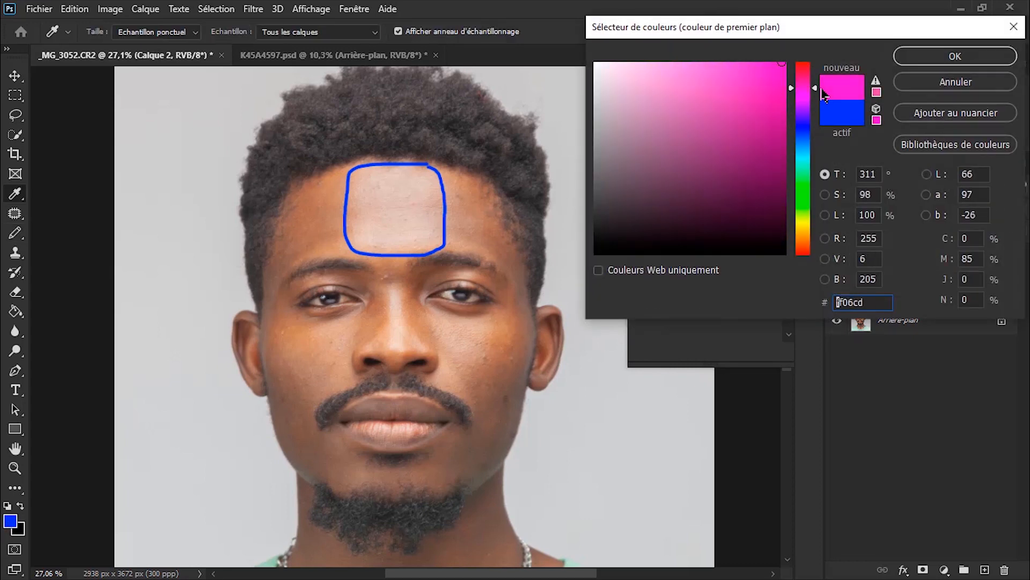
text(f30cca)
key(Tab)
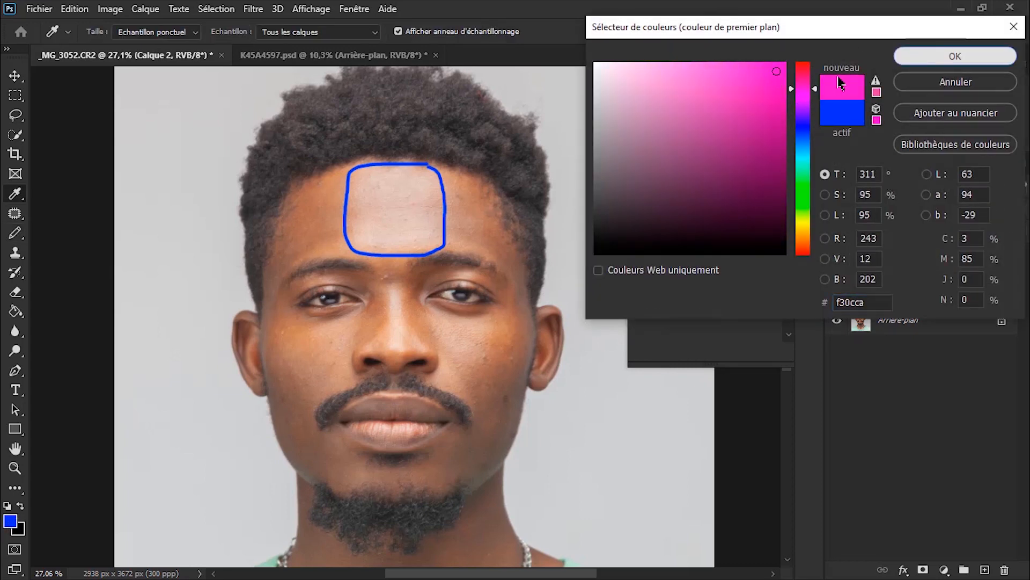
key(Return)
key(b)
Outline both sides of the forehead in magenta, from the hairline down to the outer ends of the eyebrows.
mouse_move(445, 167)
mouse_down()
mouse_move(450, 245)
mouse_move(485, 258)
mouse_up()
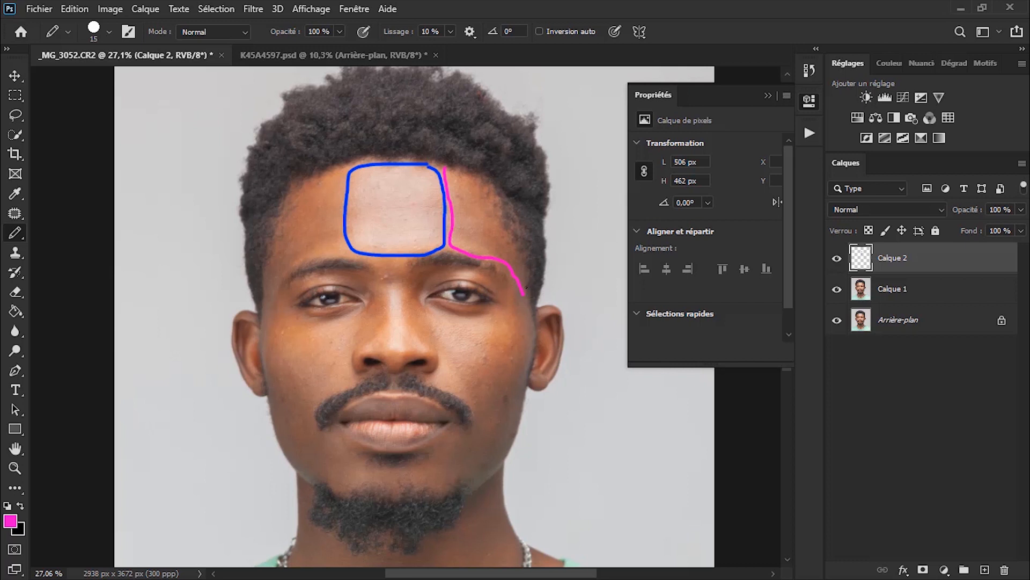
drag(526, 288, 475, 178)
mouse_move(344, 172)
mouse_down()
mouse_move(337, 238)
mouse_move(330, 255)
mouse_move(308, 262)
mouse_up()
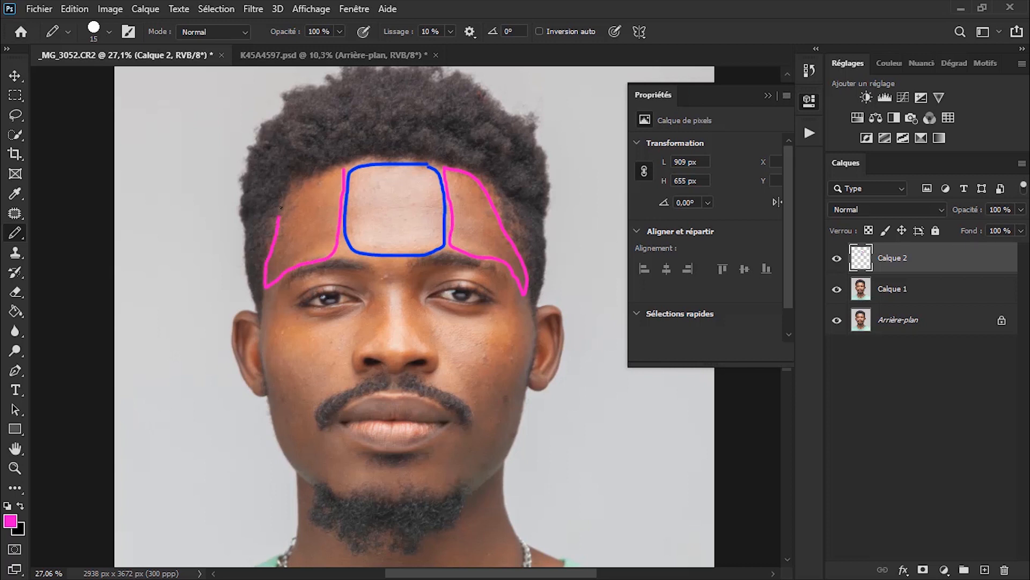
drag(280, 207, 348, 163)
Outline both outer sides of the face in magenta, from beside the eyes down along the jaw to the chin.
scroll(340, 411, down, 3)
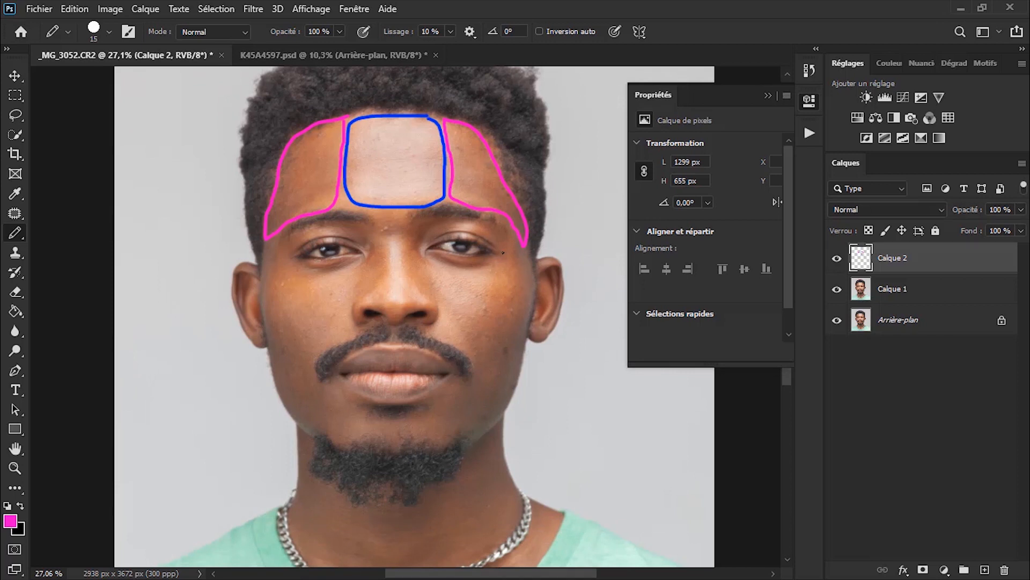
drag(492, 274, 483, 322)
mouse_move(477, 370)
mouse_down()
mouse_move(462, 437)
mouse_move(488, 431)
mouse_move(531, 315)
mouse_up()
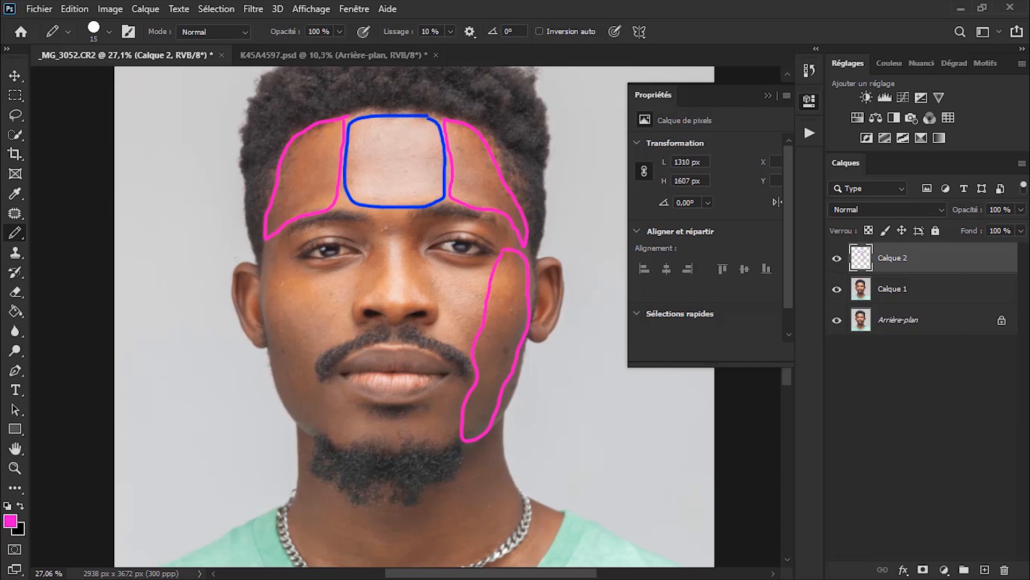
mouse_move(275, 262)
mouse_down()
mouse_move(285, 312)
mouse_move(320, 345)
mouse_move(316, 371)
mouse_move(330, 390)
mouse_up()
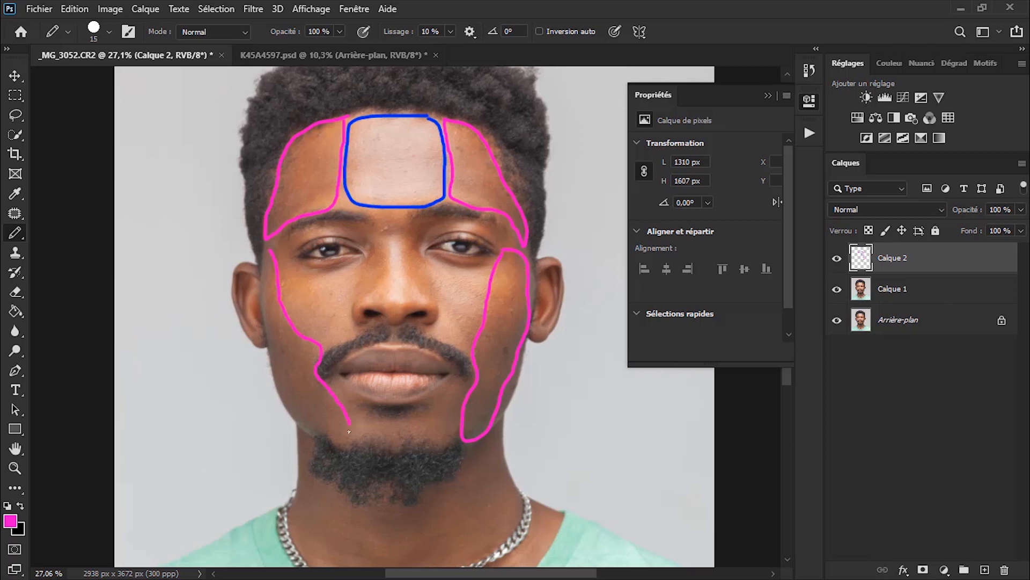
drag(336, 441, 289, 408)
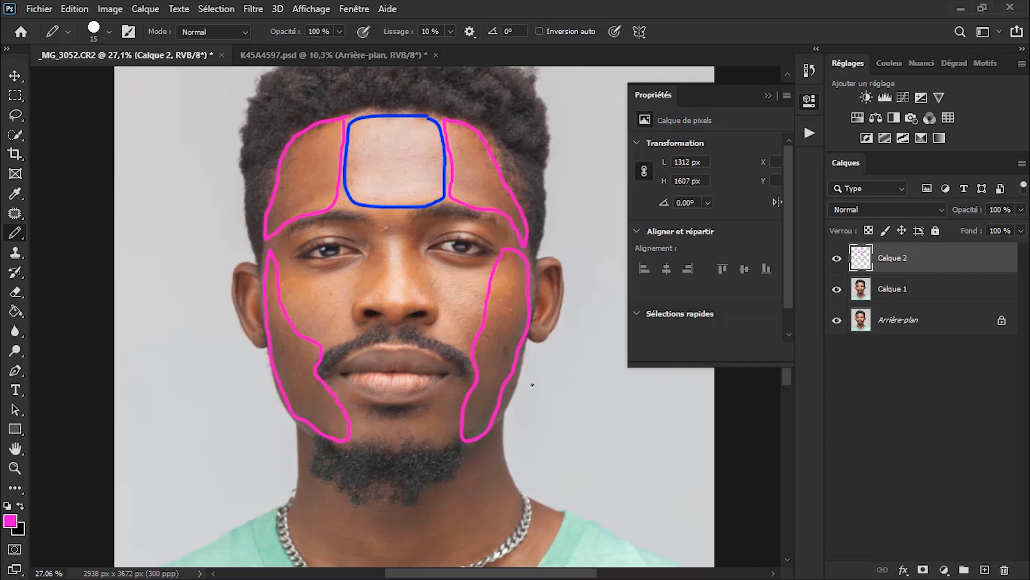
Switch the foreground colour to cyan and outline both cheek areas between the eyes and the moustache.
click(9, 519)
drag(808, 139, 808, 162)
click(917, 56)
mouse_move(362, 260)
mouse_down()
mouse_move(280, 264)
mouse_move(300, 325)
mouse_move(330, 343)
mouse_move(362, 329)
mouse_move(350, 322)
mouse_move(358, 274)
mouse_up()
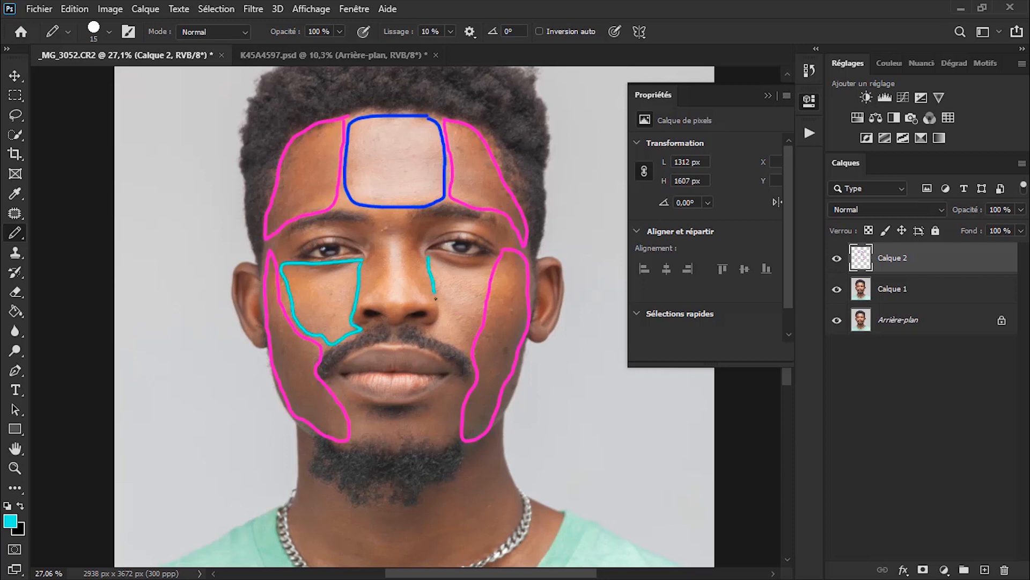
mouse_move(435, 298)
mouse_down()
mouse_move(430, 331)
mouse_move(466, 350)
mouse_move(490, 286)
mouse_move(486, 261)
mouse_move(427, 256)
mouse_up()
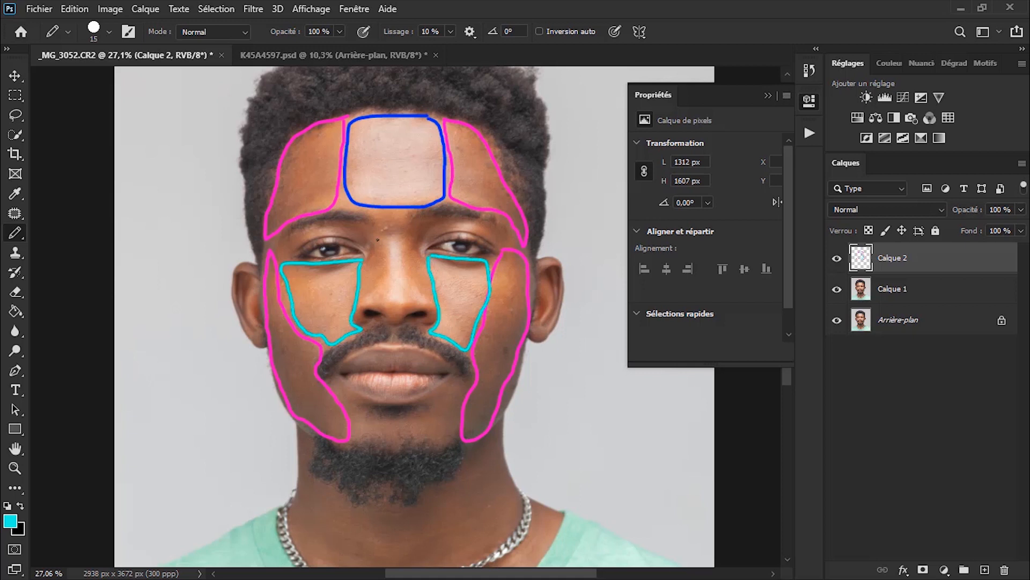
Set the pencil size to 7 px and outline the bridge of the nose in cyan with a narrow vertical shape.
key(space)
drag(400, 278, 419, 240)
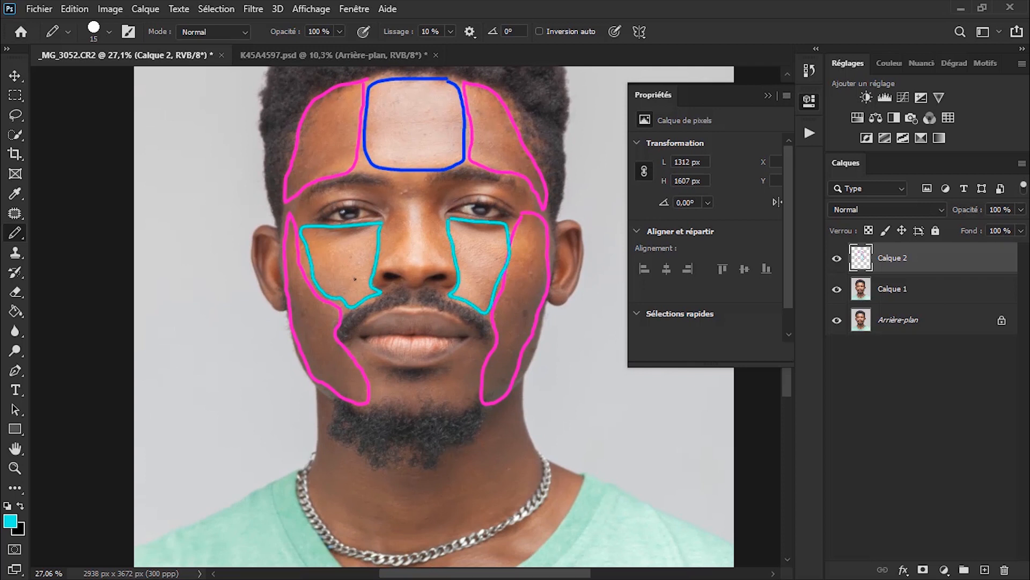
drag(408, 186, 406, 223)
key(ctrl+z)
right_click(421, 215)
drag(505, 249, 496, 251)
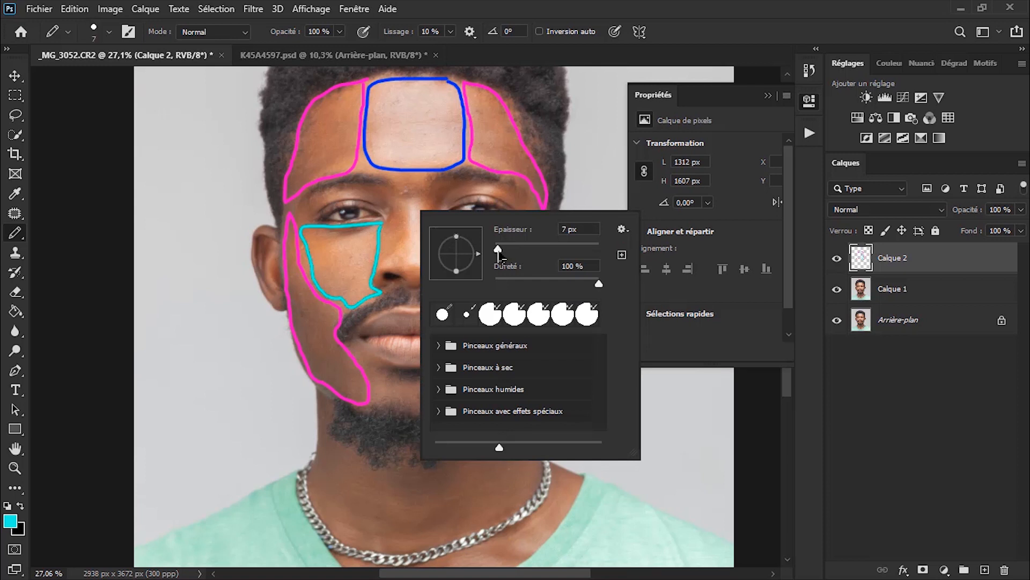
key(Return)
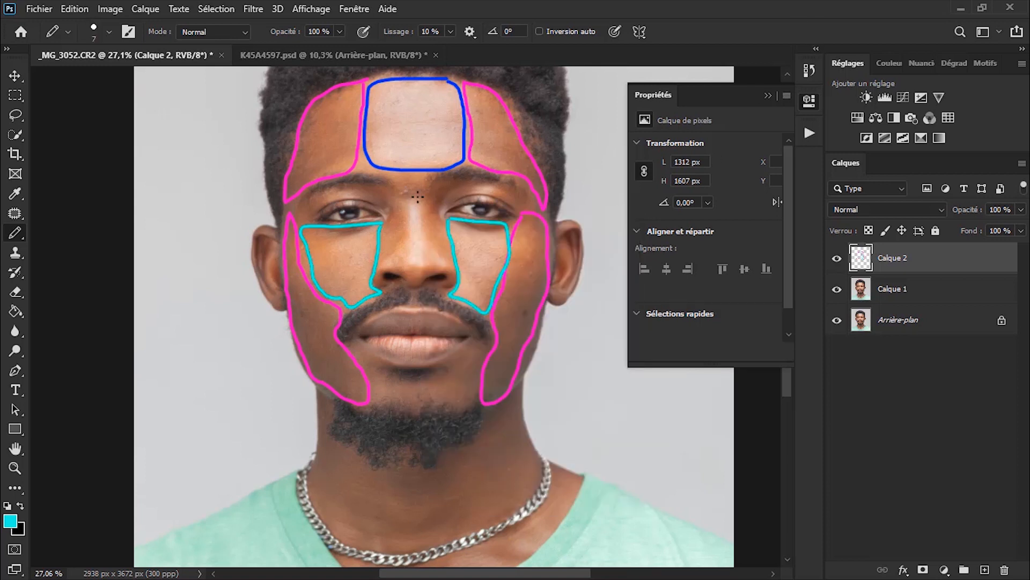
mouse_move(419, 196)
mouse_down()
mouse_move(427, 261)
mouse_move(411, 267)
mouse_move(403, 209)
mouse_move(407, 178)
mouse_move(418, 198)
mouse_up()
Set the foreground colour to green 22f30c and outline the two flanks of the nose on either side of the bridge.
click(10, 521)
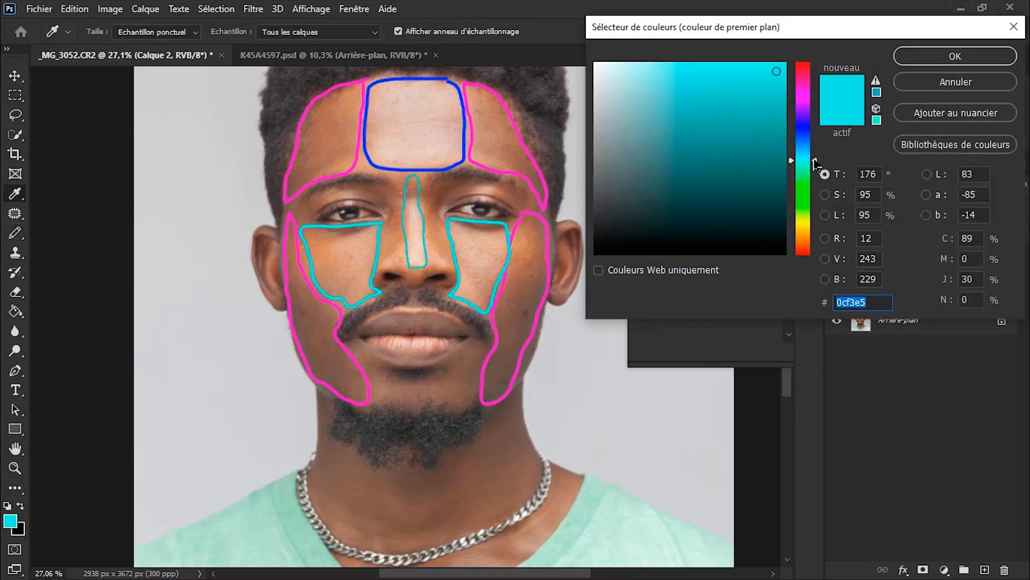
drag(808, 161, 808, 194)
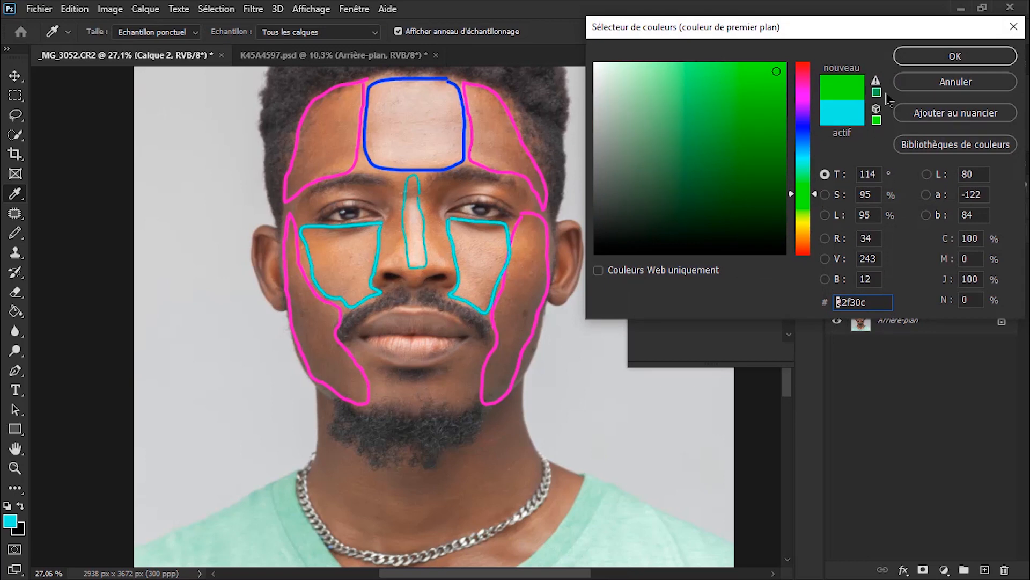
click(912, 56)
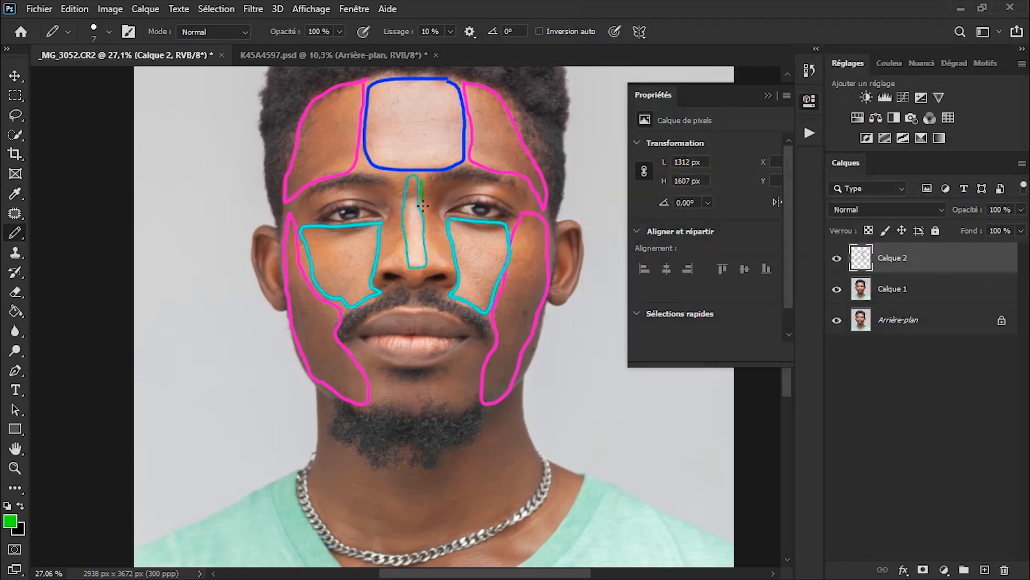
mouse_move(423, 204)
mouse_down()
mouse_move(430, 267)
mouse_move(452, 272)
mouse_move(438, 187)
mouse_move(393, 179)
mouse_move(404, 196)
mouse_move(403, 262)
mouse_move(378, 270)
mouse_move(382, 227)
mouse_up()
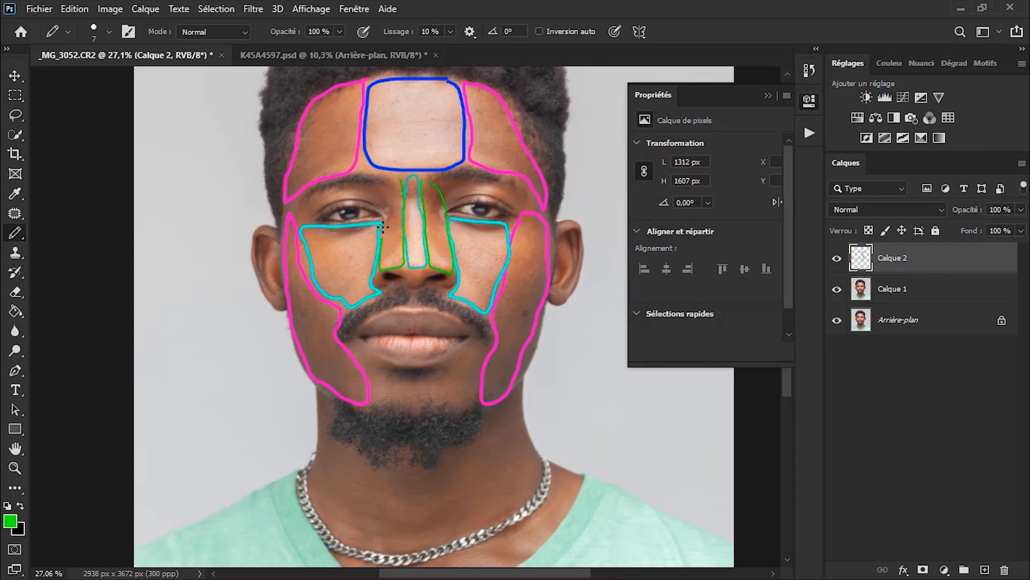
drag(386, 189, 391, 181)
Outline the chin area between the lower lip and the beard in green.
scroll(422, 325, down, 5)
mouse_move(379, 245)
mouse_down()
mouse_move(475, 229)
mouse_move(470, 269)
mouse_move(457, 274)
mouse_move(371, 273)
mouse_move(375, 232)
mouse_up()
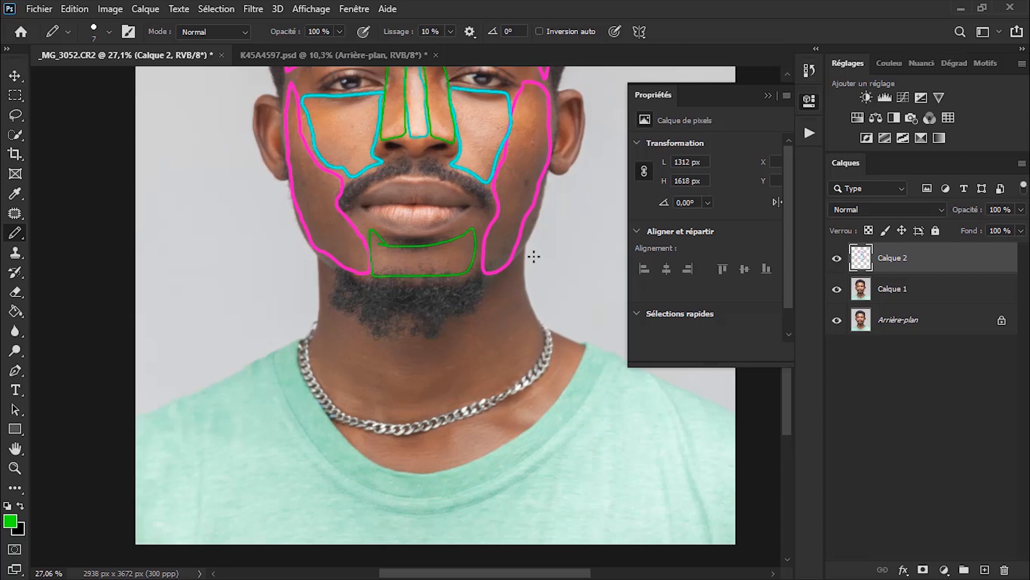
scroll(534, 255, down, 4)
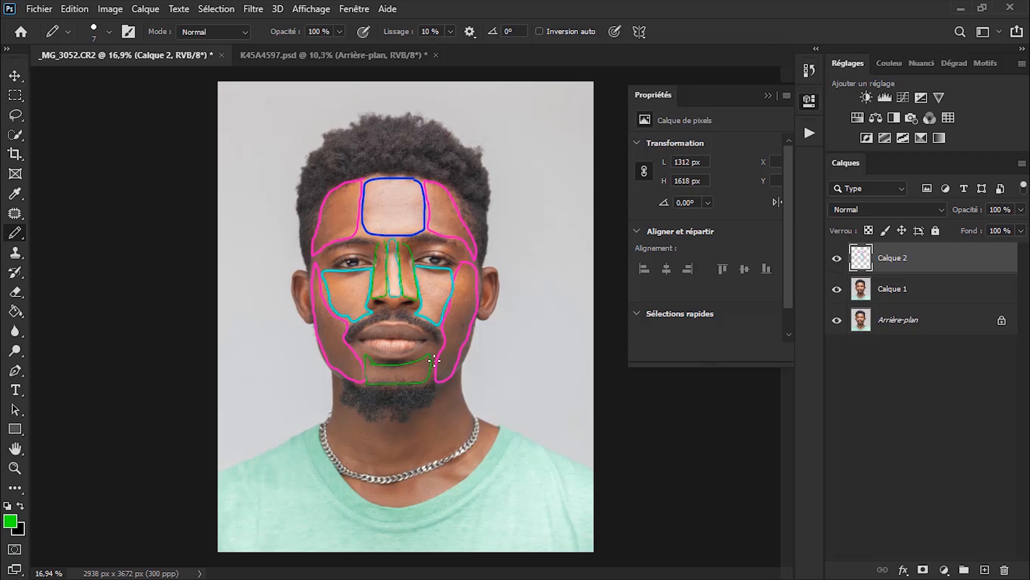
scroll(381, 306, up, 2)
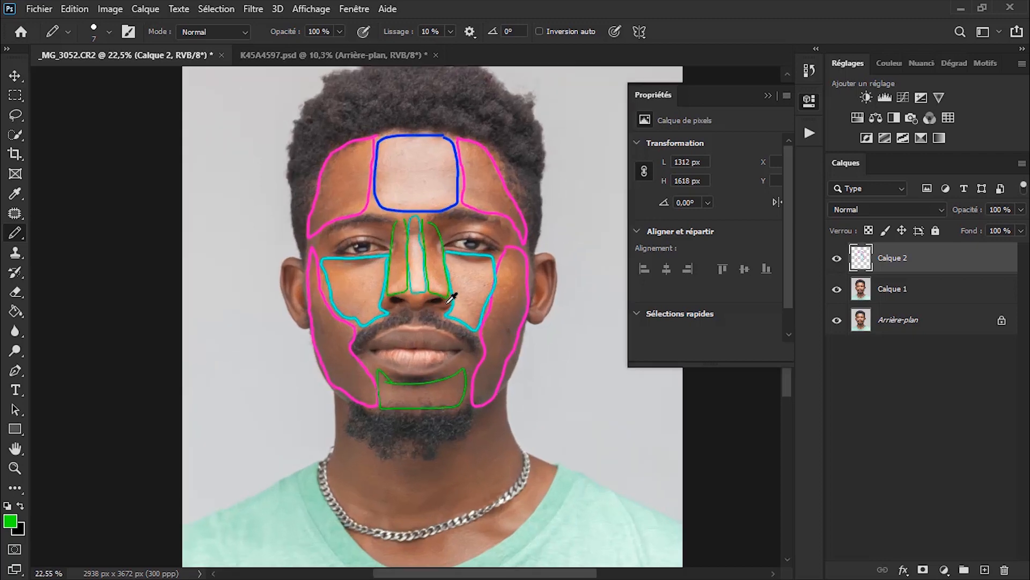
Switch the foreground colour to orange f3430c and enlarge the pencil to 37 px.
scroll(446, 317, up, 2)
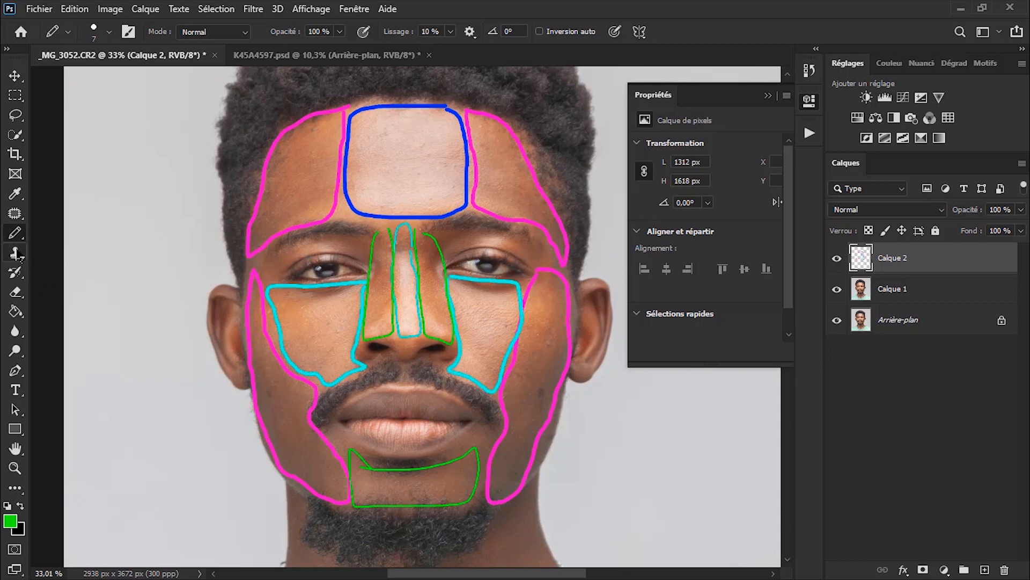
click(10, 520)
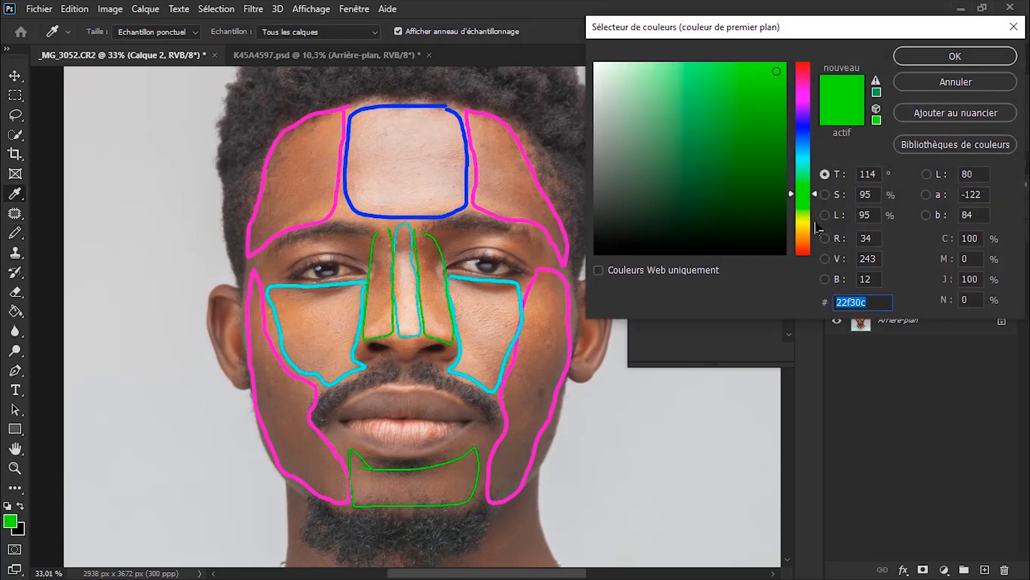
drag(817, 198, 816, 246)
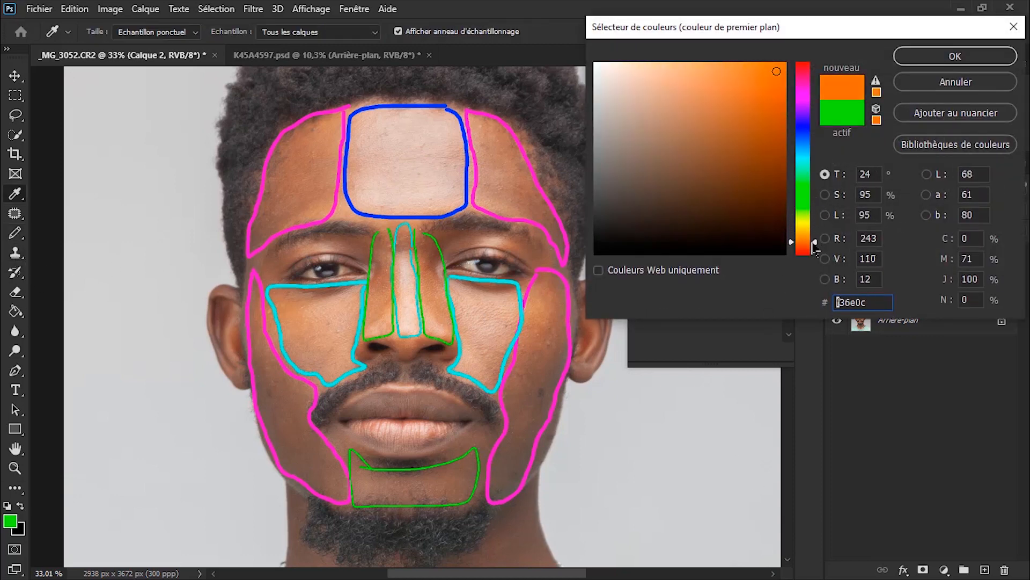
click(931, 60)
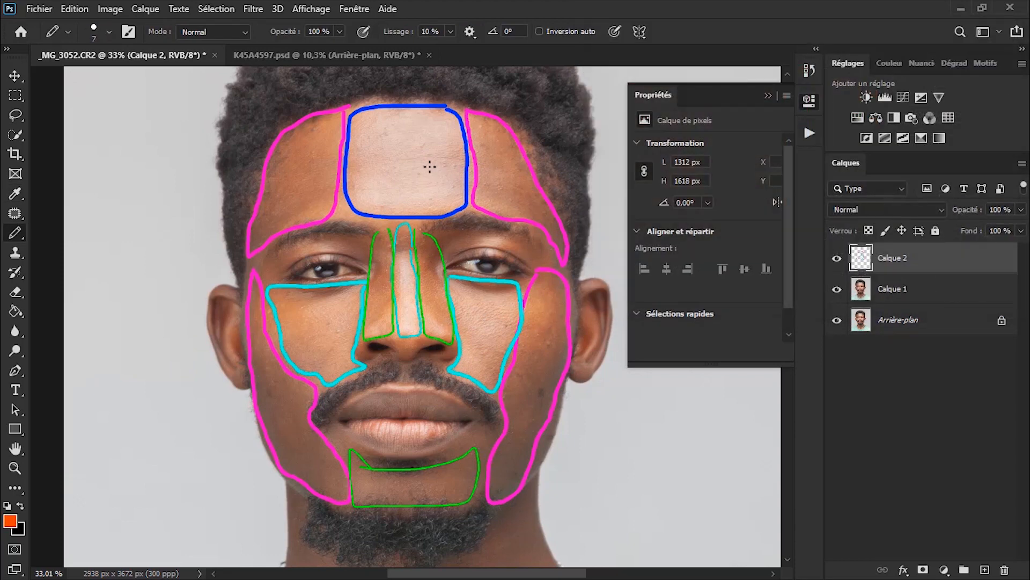
alt+right_click(410, 191)
alt+right_click(422, 189)
Draw orange arrows across both side borders of the central forehead zone, and undo them.
mouse_move(417, 168)
mouse_down()
mouse_move(507, 164)
mouse_move(482, 181)
mouse_up()
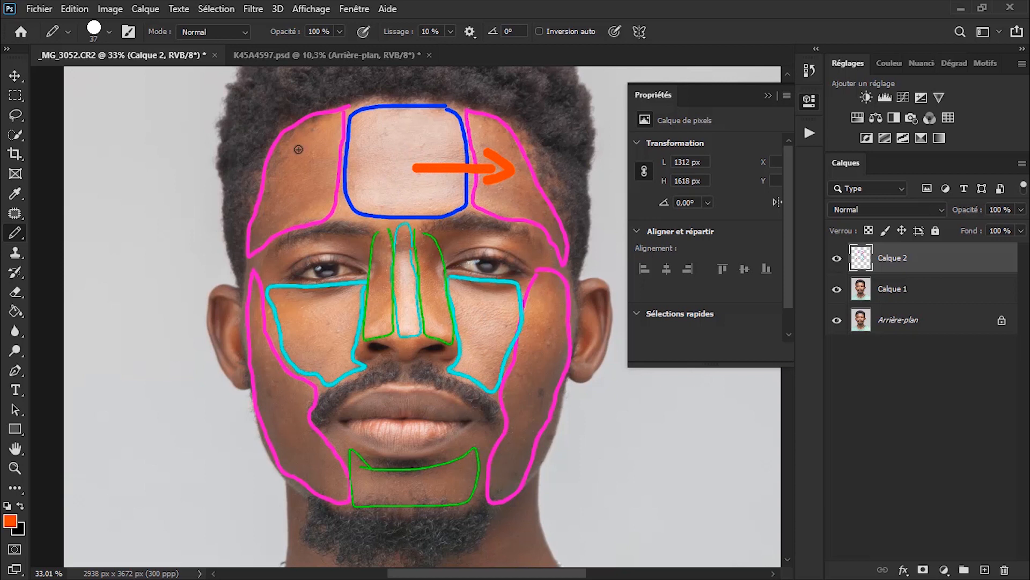
mouse_move(298, 151)
mouse_down()
mouse_move(407, 144)
mouse_move(384, 163)
mouse_up()
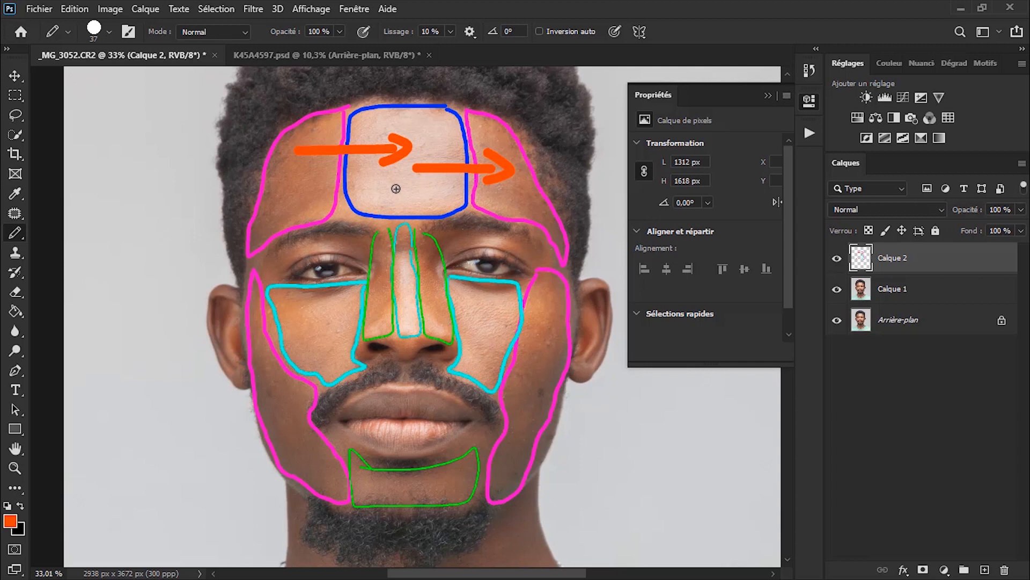
key(ctrl+z)
key(ctrl+z)
key(ctrl+z)
key(ctrl+z)
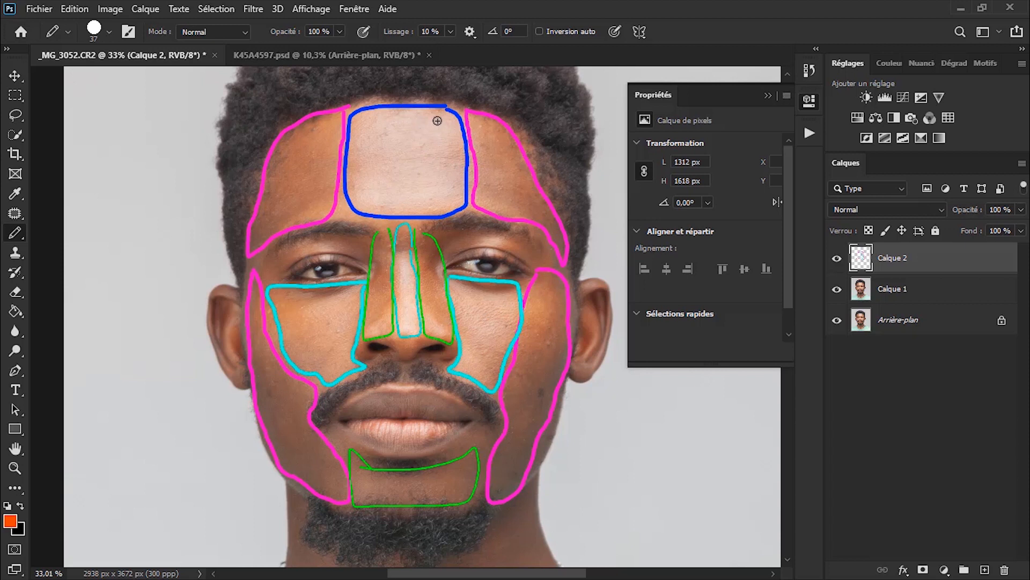
Circle the central and both side forehead zones in orange, and undo the circles.
mouse_move(433, 116)
mouse_down()
mouse_move(374, 118)
mouse_move(357, 146)
mouse_move(375, 197)
mouse_move(421, 217)
mouse_move(461, 192)
mouse_move(460, 154)
mouse_move(424, 120)
mouse_up()
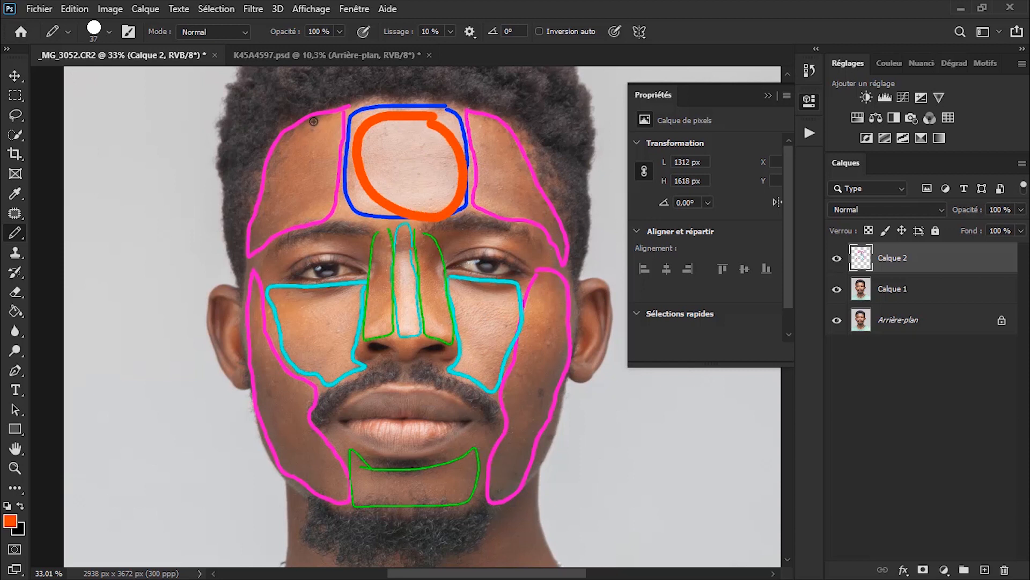
mouse_move(314, 121)
mouse_down()
mouse_move(268, 168)
mouse_move(263, 204)
mouse_move(306, 216)
mouse_move(325, 155)
mouse_move(320, 125)
mouse_up()
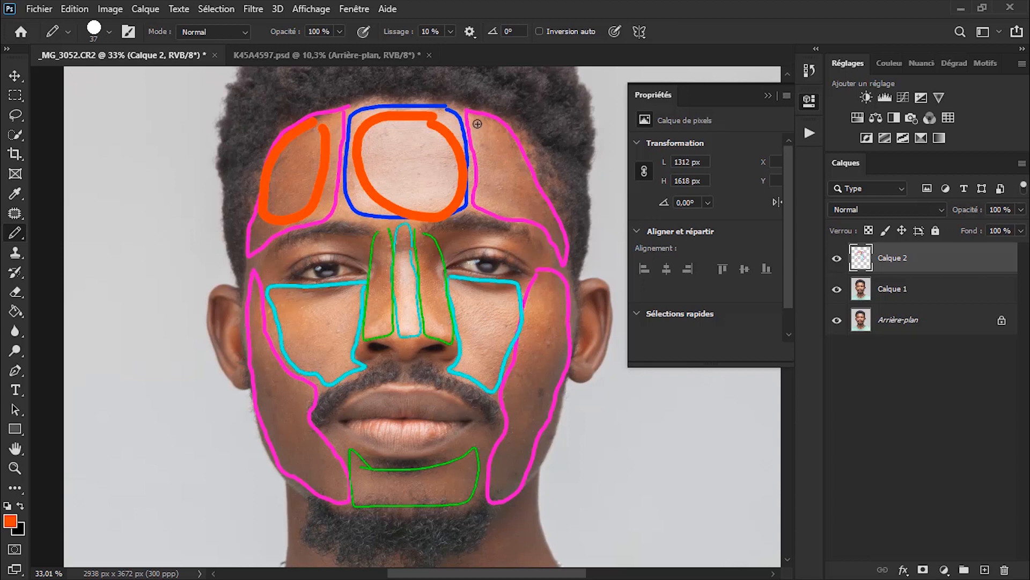
mouse_move(477, 122)
mouse_down()
mouse_move(491, 196)
mouse_move(547, 220)
mouse_move(512, 145)
mouse_move(490, 122)
mouse_up()
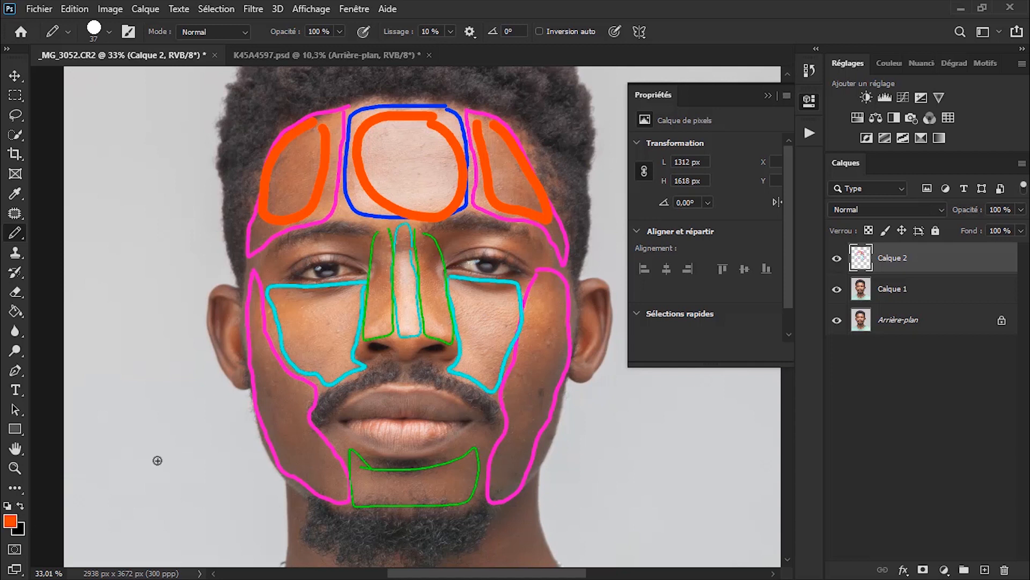
key(ctrl+z)
key(ctrl+z)
key(ctrl+z)
key(ctrl+z)
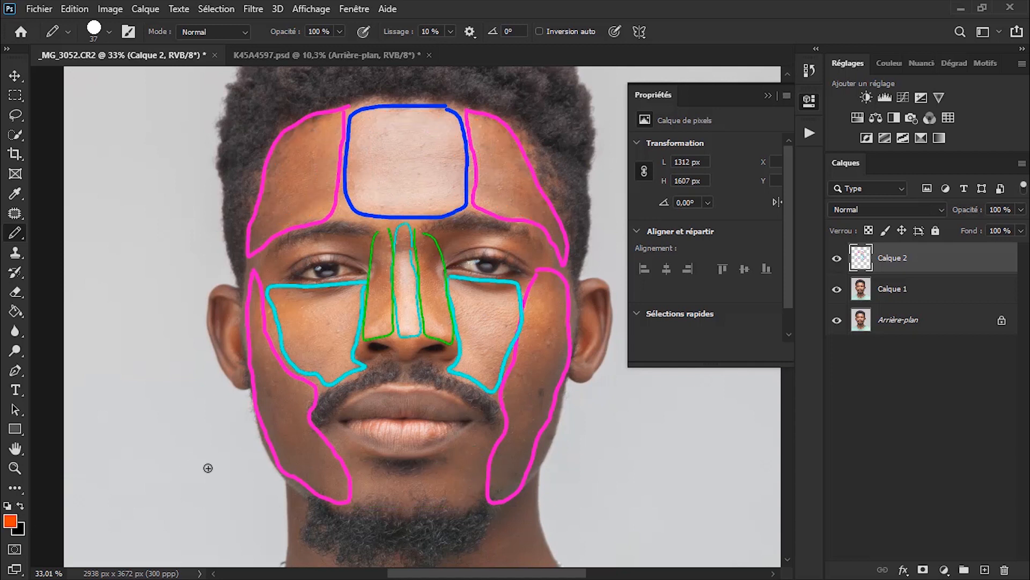
Restore the green chin outline from the document history, keeping the current foreground colour.
click(809, 70)
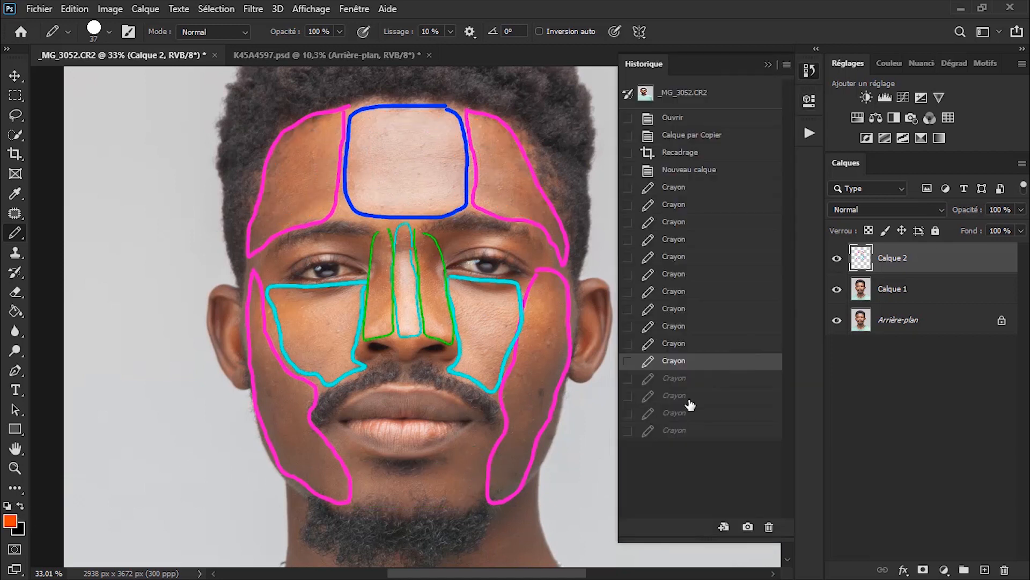
click(682, 379)
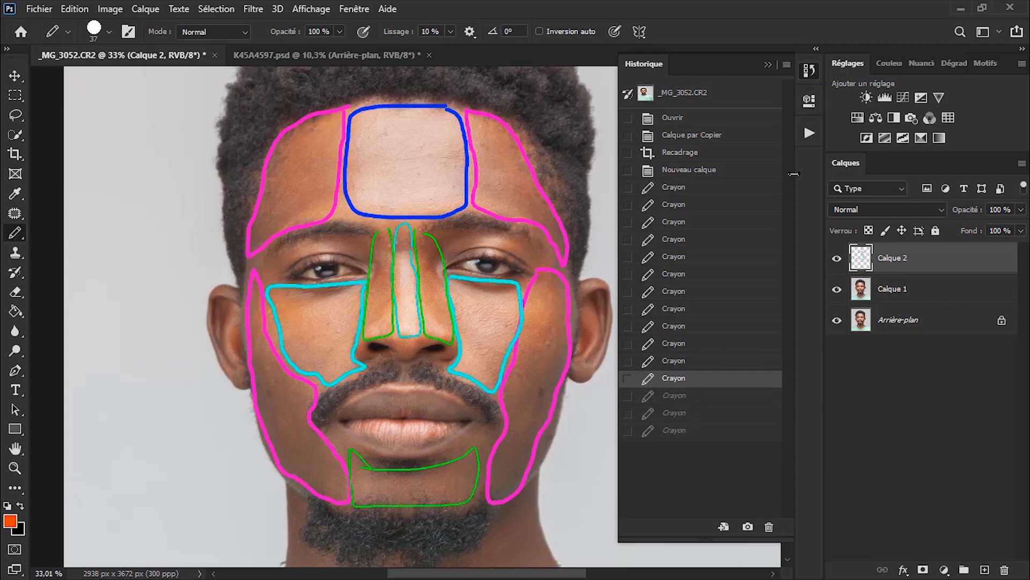
click(768, 64)
click(10, 521)
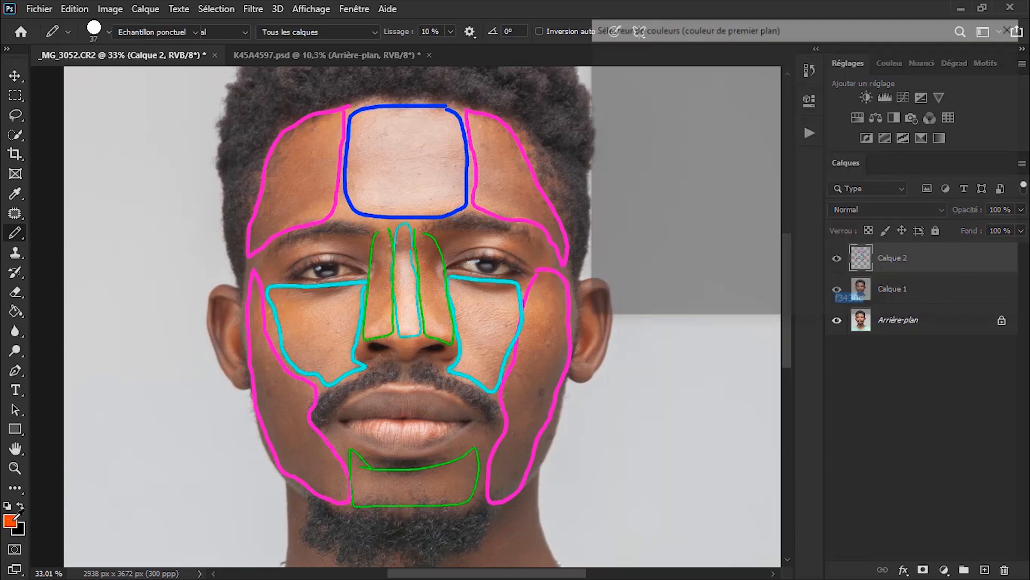
click(955, 82)
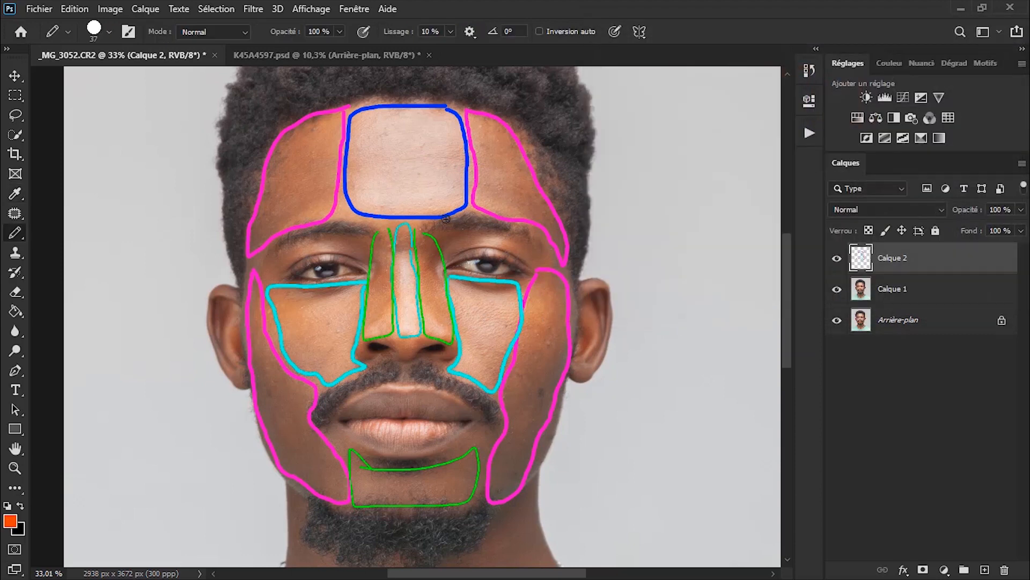
Draw an orange arrow from the central forehead zone into the side zone on the image's right, and cross it out.
drag(428, 175, 500, 175)
mouse_move(490, 159)
mouse_down()
mouse_move(513, 178)
mouse_move(497, 191)
mouse_up()
drag(438, 152, 489, 205)
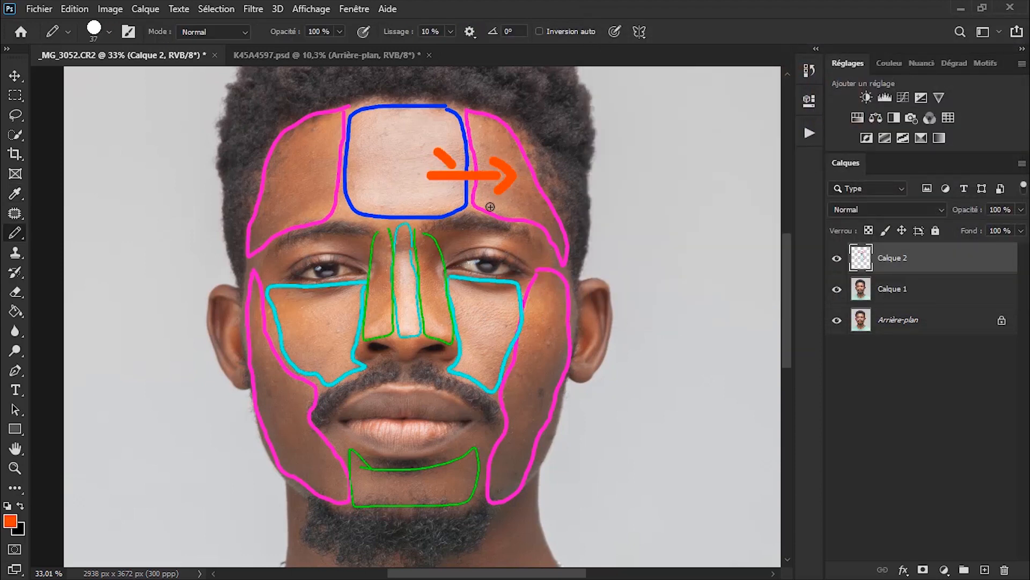
drag(486, 144, 452, 204)
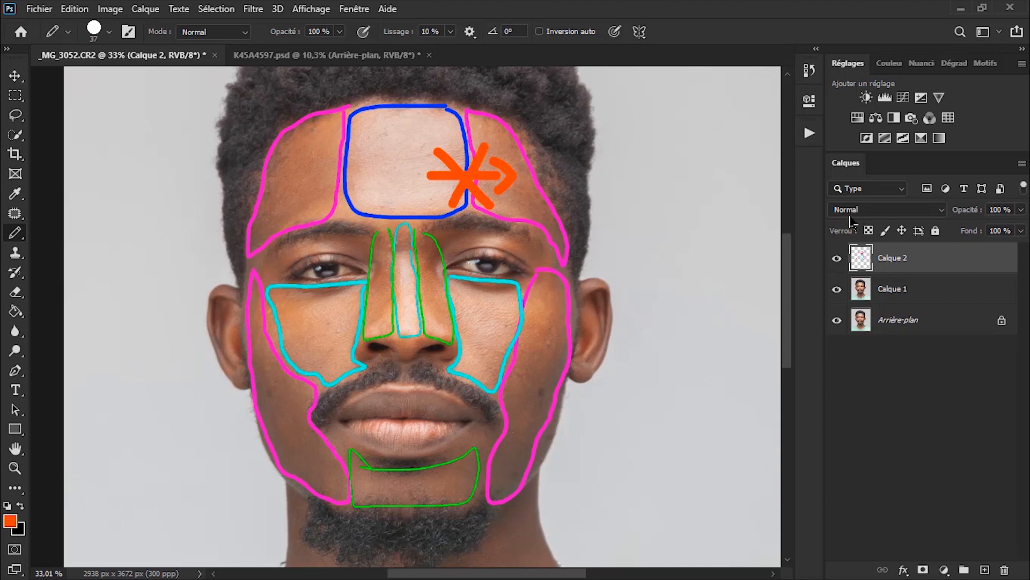
Switch the foreground colour to red f30c0c and draw a crossed-out arrow from the image's left forehead zone into the central one.
click(10, 520)
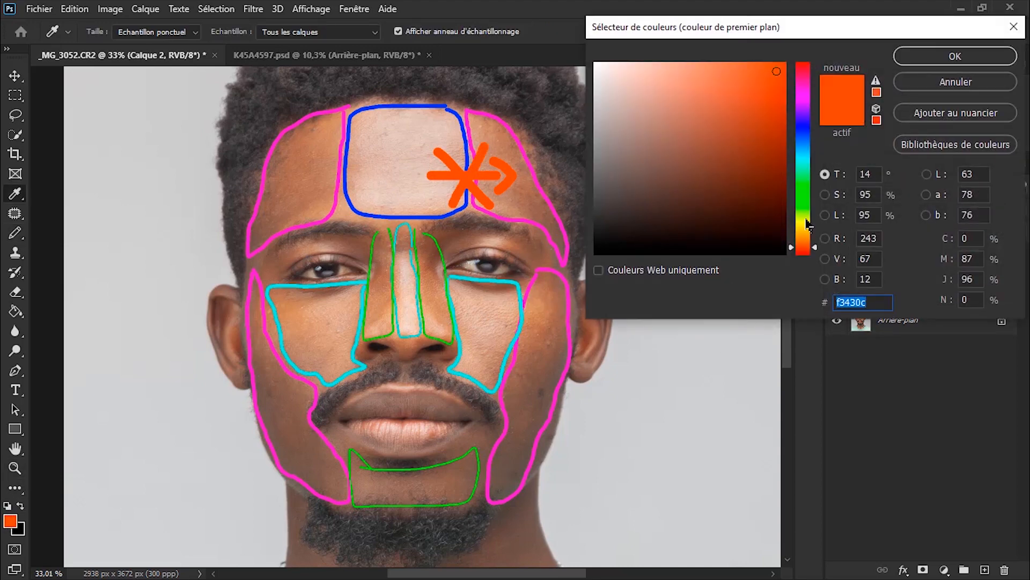
drag(813, 246, 824, 64)
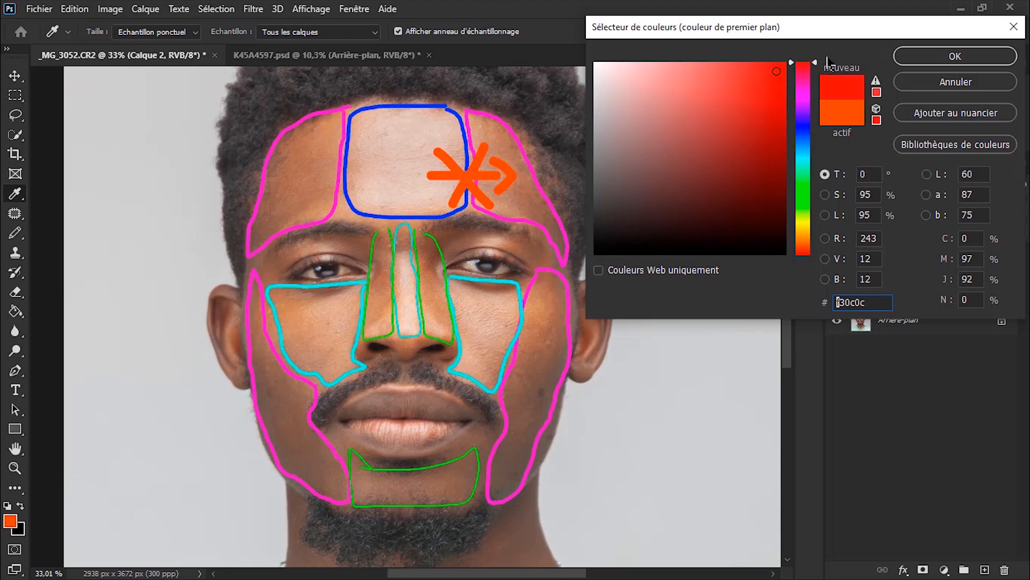
click(955, 56)
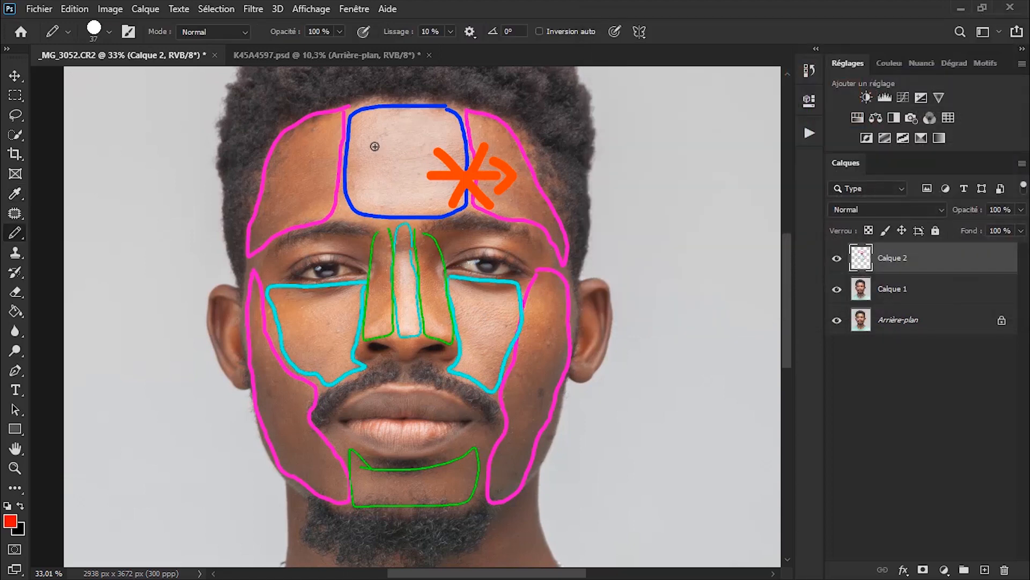
mouse_move(296, 157)
mouse_down()
mouse_move(365, 152)
mouse_move(375, 139)
mouse_move(384, 158)
mouse_move(366, 167)
mouse_up()
drag(364, 129, 324, 174)
drag(315, 138, 358, 181)
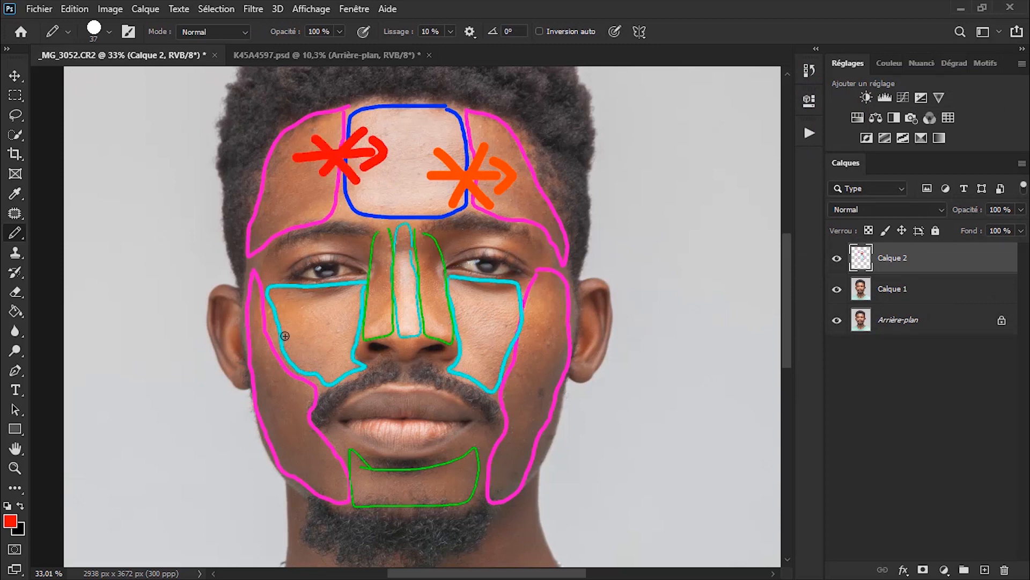
Draw a crossed-out red arrow over the border between the cheek and the outer face zone on each side.
mouse_move(294, 333)
mouse_down()
mouse_move(253, 355)
mouse_move(256, 338)
mouse_move(248, 358)
mouse_move(275, 372)
mouse_up()
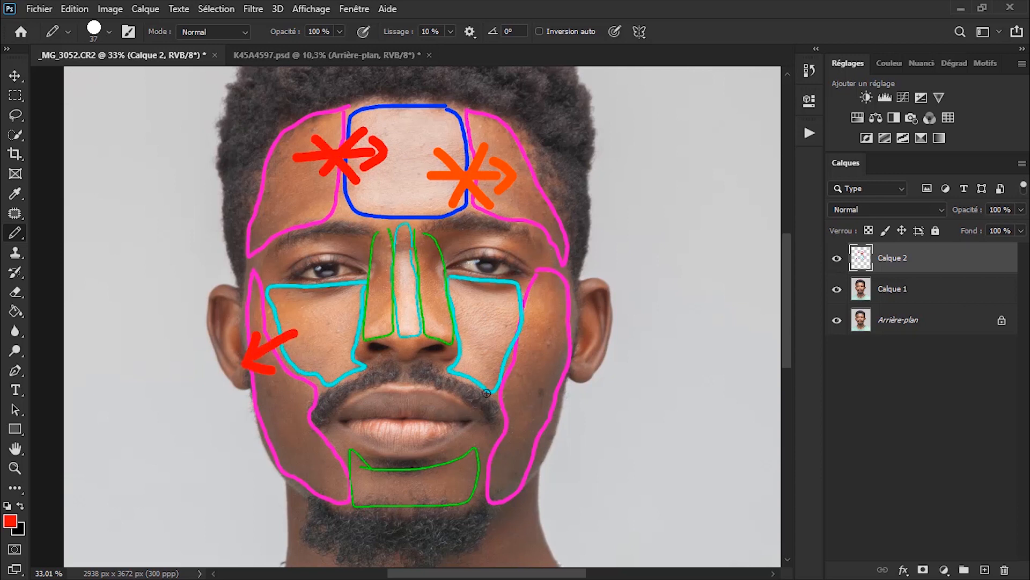
mouse_move(289, 329)
mouse_down()
mouse_move(293, 311)
mouse_move(271, 357)
mouse_move(260, 328)
mouse_move(303, 373)
mouse_up()
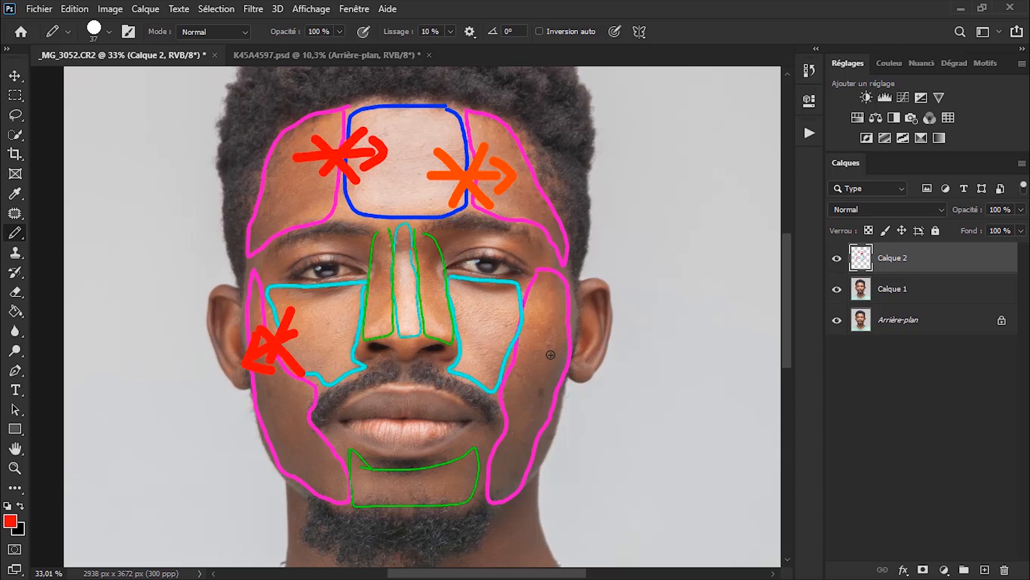
mouse_move(550, 354)
mouse_down()
mouse_move(492, 337)
mouse_move(486, 344)
mouse_move(510, 369)
mouse_up()
mouse_move(545, 325)
mouse_down()
mouse_move(489, 343)
mouse_move(515, 352)
mouse_move(524, 378)
mouse_up()
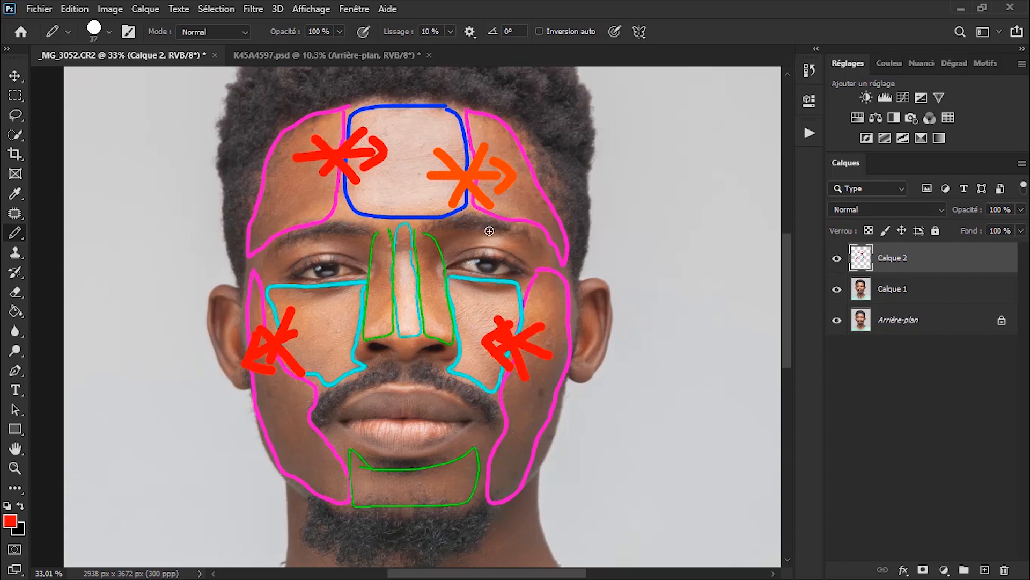
scroll(490, 236, down, 4)
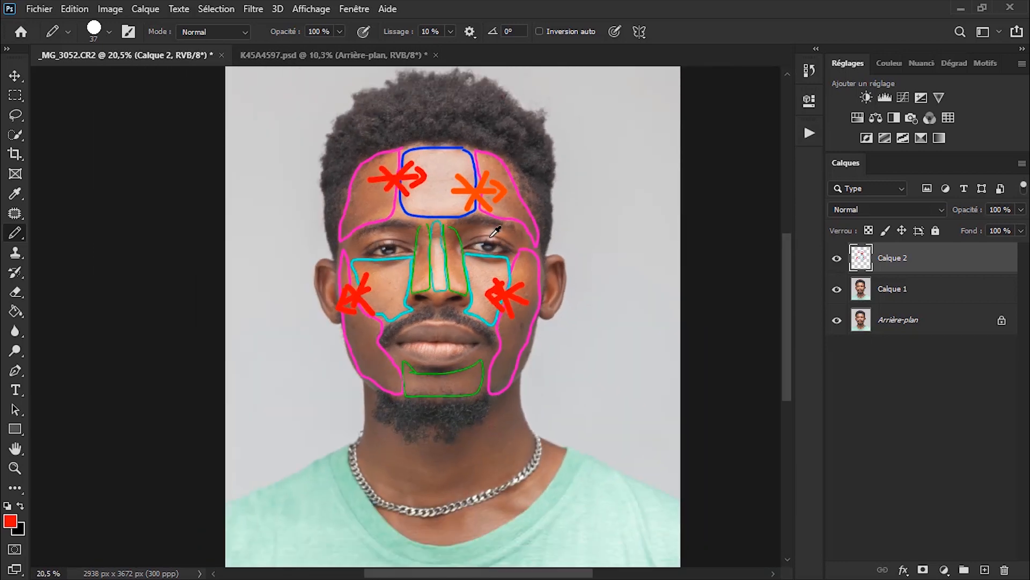
Switch to the K45A4597.psd document, show only its Arrière-plan layer and duplicate that layer.
click(360, 58)
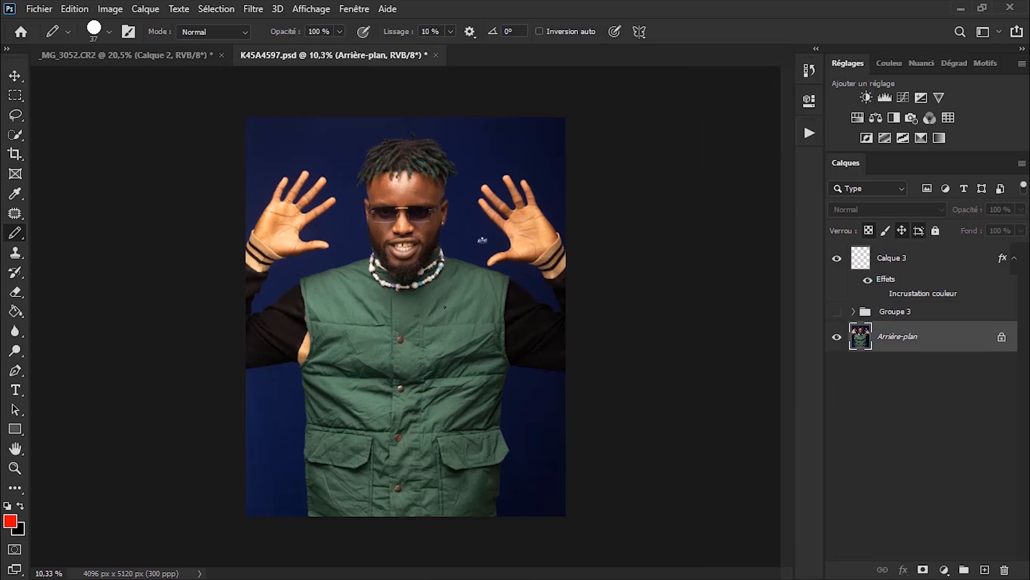
click(838, 259)
click(838, 312)
click(837, 259)
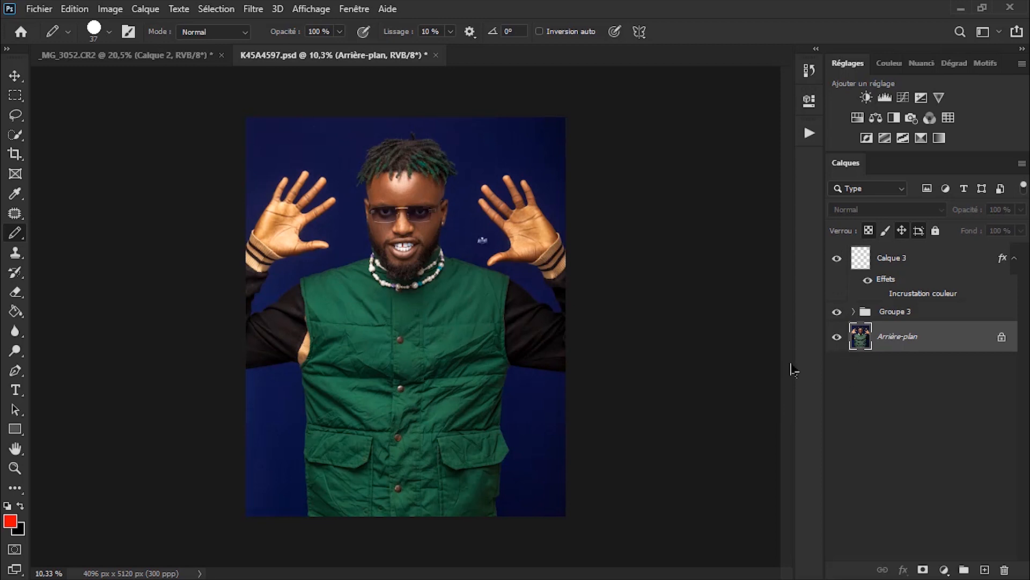
alt+click(837, 337)
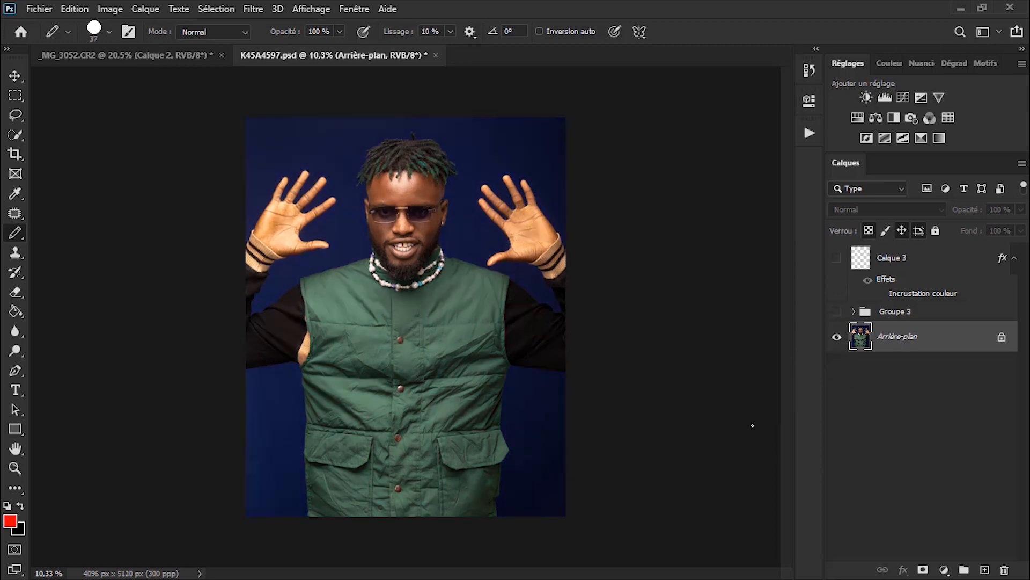
key(ctrl+j)
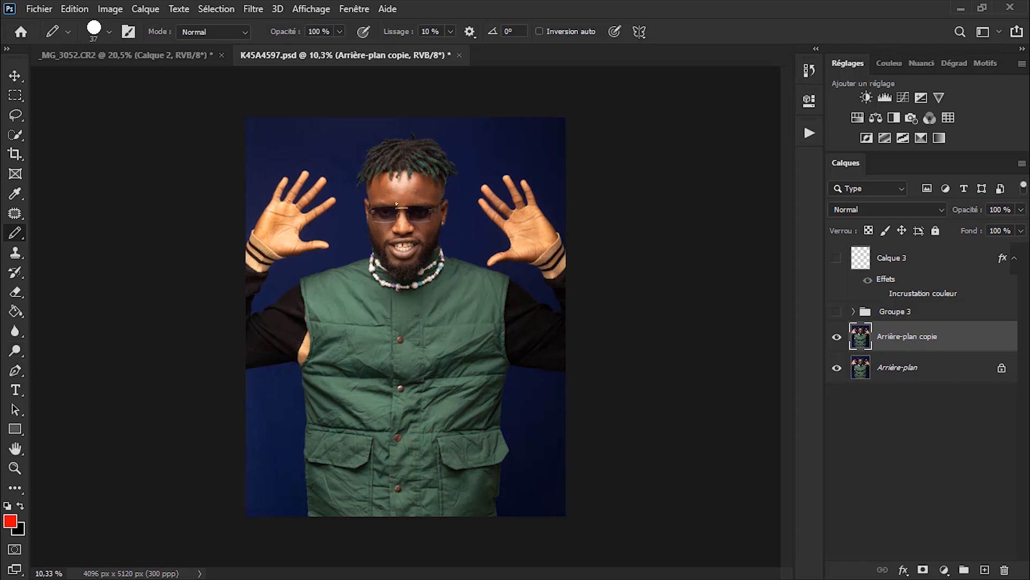
Toggle Groupe 3 to compare the face, and outline the bright central forehead area in red with a 19 px pencil.
scroll(404, 180, up, 5)
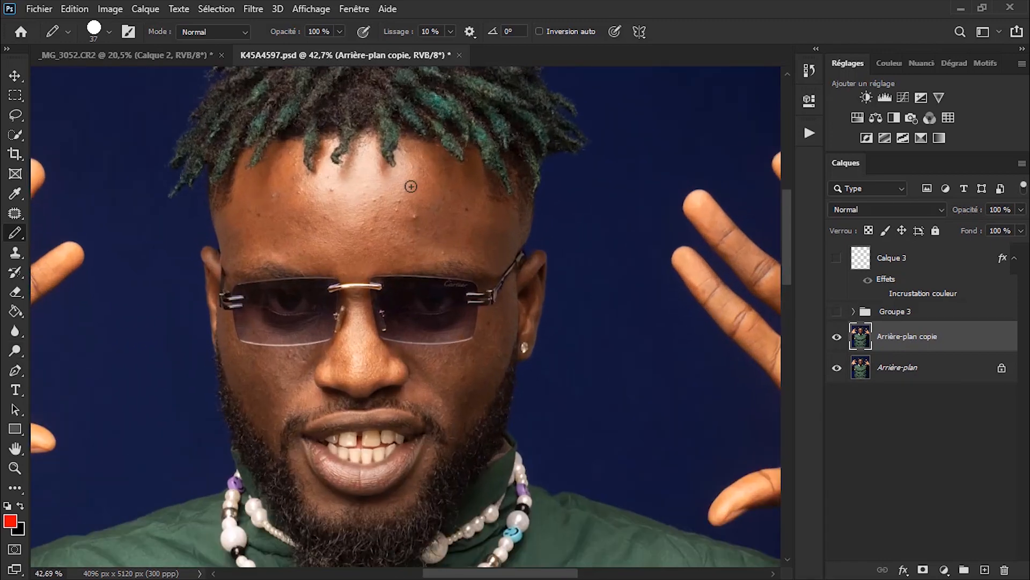
drag(411, 183, 403, 187)
click(838, 312)
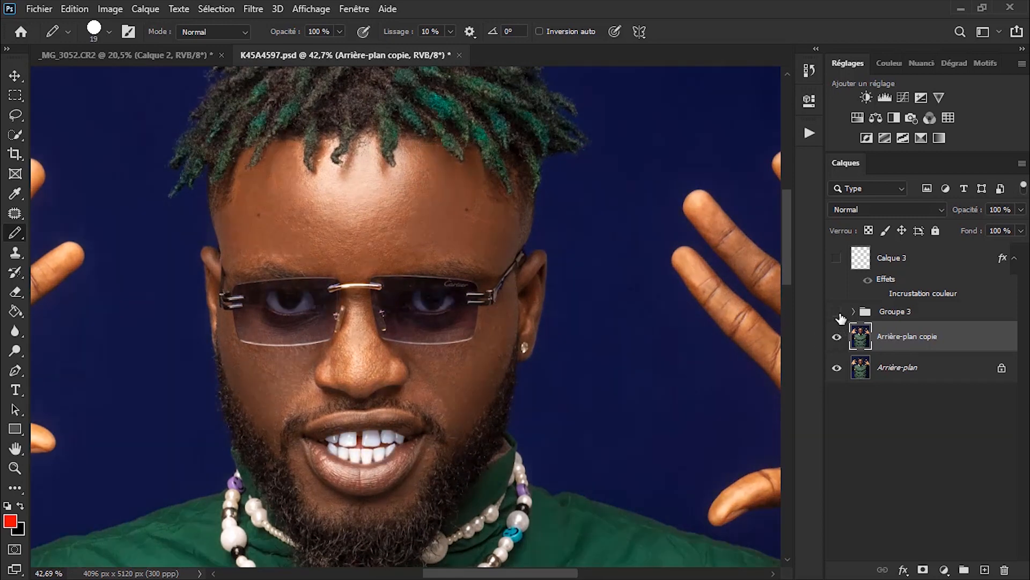
click(837, 312)
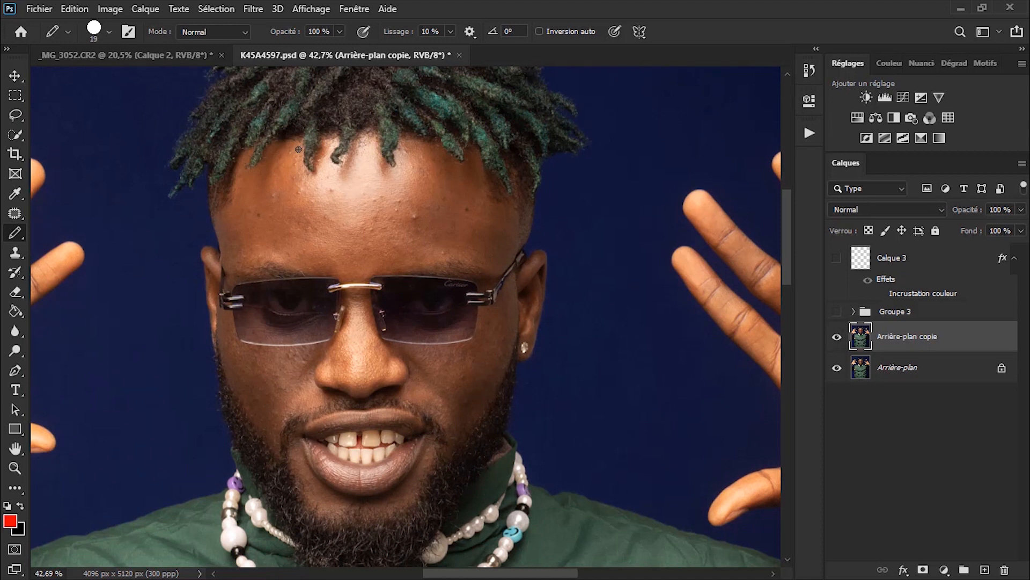
mouse_move(306, 141)
mouse_down()
mouse_move(414, 146)
mouse_move(410, 198)
mouse_move(376, 215)
mouse_move(322, 215)
mouse_move(300, 187)
mouse_move(313, 139)
mouse_up()
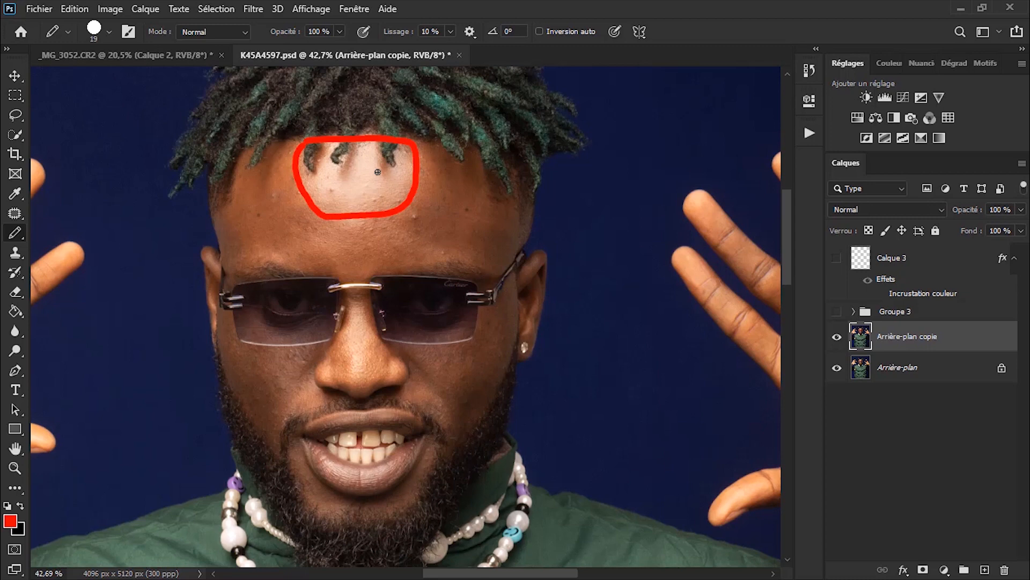
Switch the foreground colour to blue 0c53f3.
right_click(308, 201)
click(9, 520)
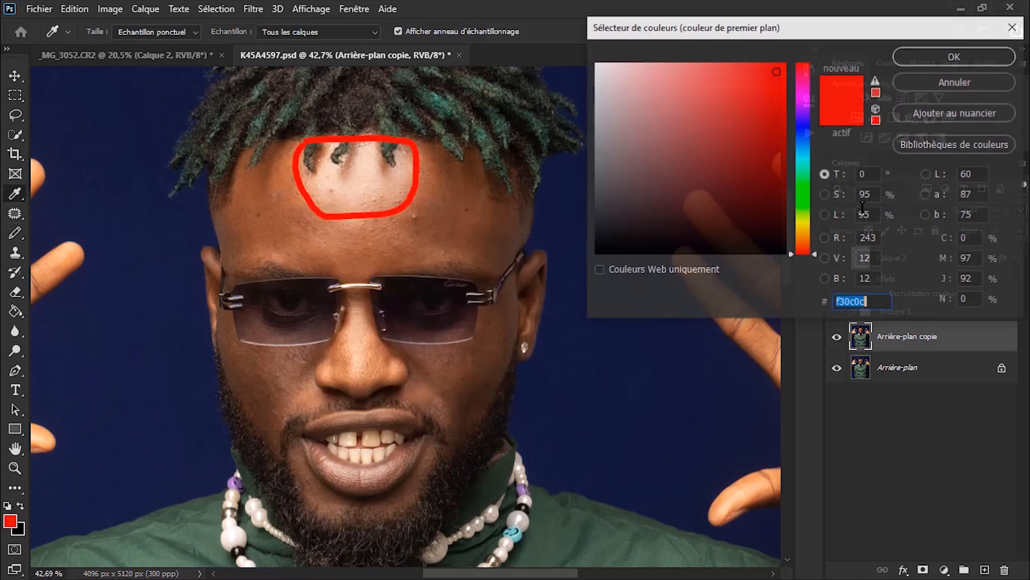
drag(805, 148, 805, 136)
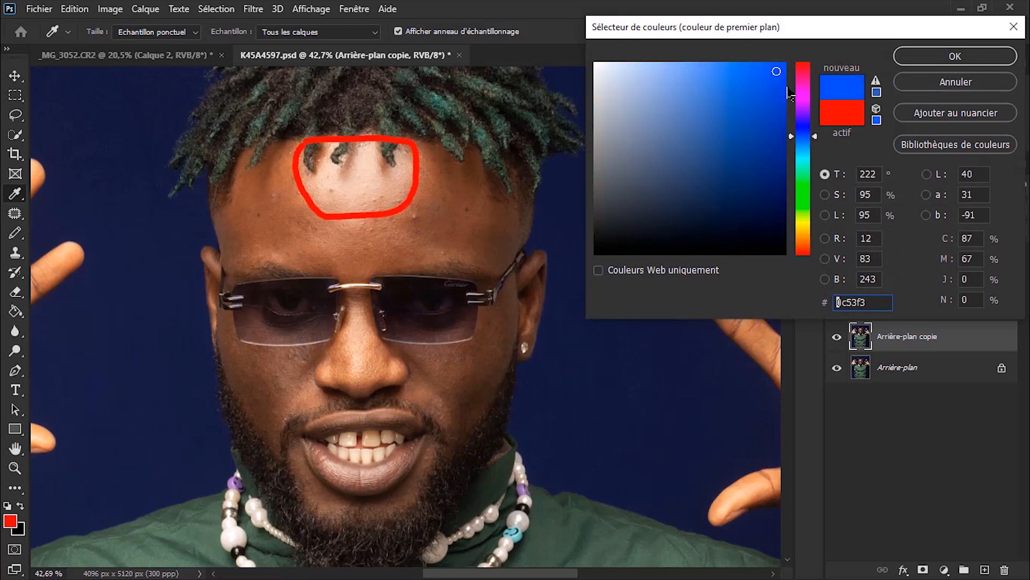
click(919, 57)
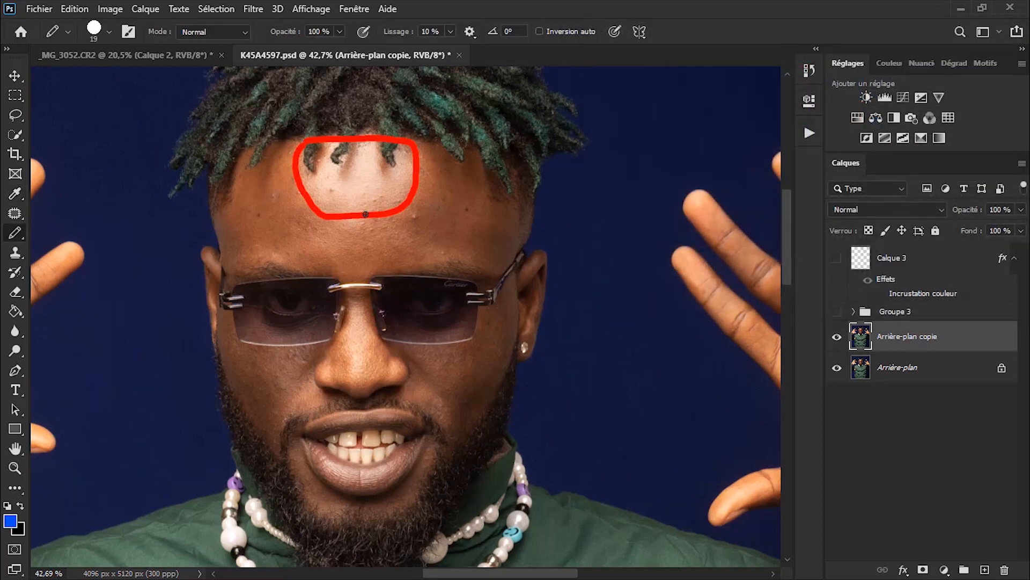
alt+right_click(441, 175)
drag(419, 152, 423, 194)
key(ctrl+z)
alt+right_click(448, 189)
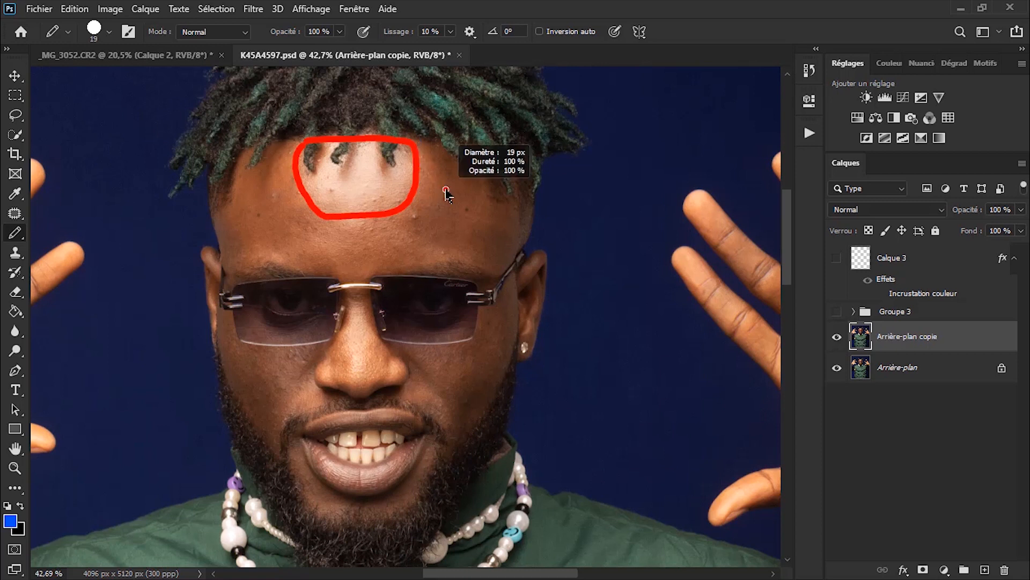
alt+right_click(422, 146)
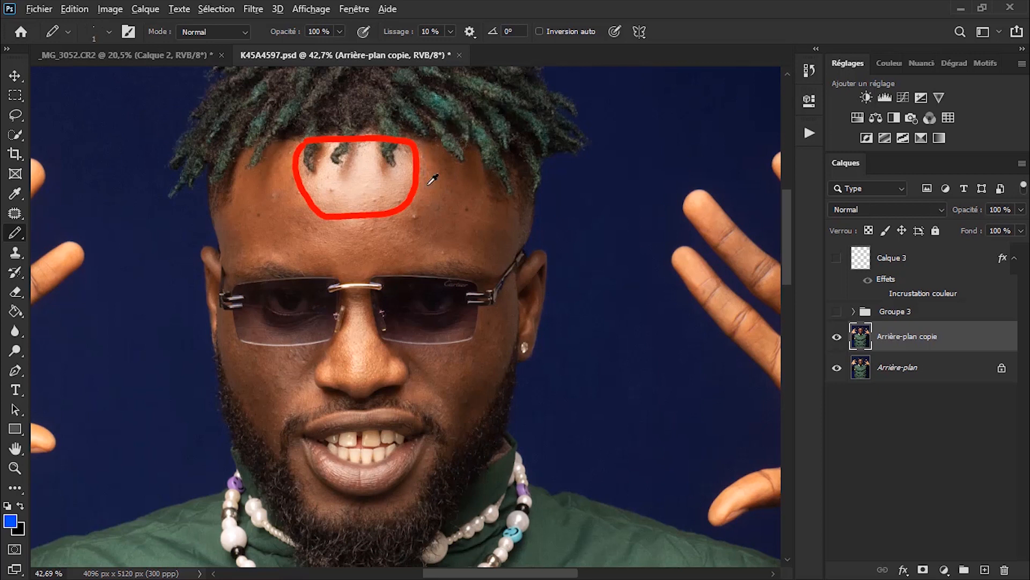
alt+right_click(429, 188)
Set the pencil size to 8 px and outline the darker forehead area around the bright central zone in blue.
right_click(425, 183)
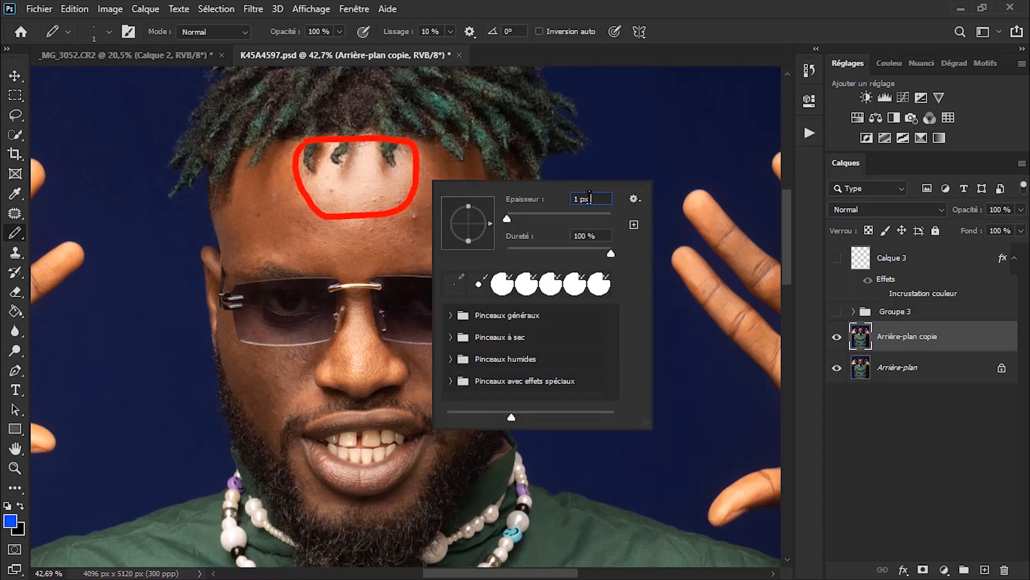
scroll(590, 198, up, 5)
scroll(590, 199, up, 1)
click(586, 110)
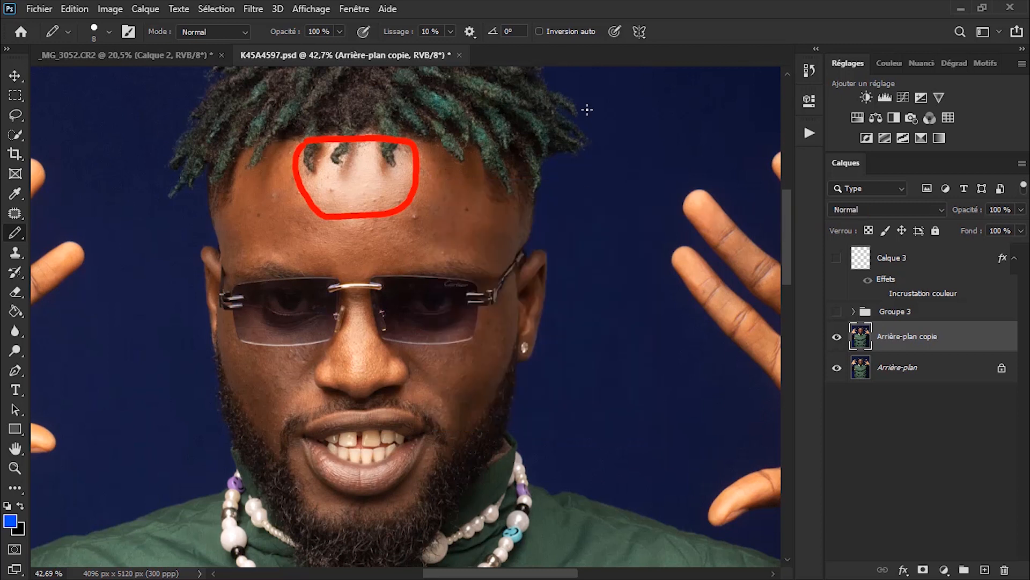
key(ctrl+z)
mouse_move(418, 203)
mouse_down()
mouse_move(315, 217)
mouse_move(281, 145)
mouse_move(261, 167)
mouse_move(239, 165)
mouse_move(228, 236)
mouse_move(231, 254)
mouse_move(267, 260)
mouse_move(380, 264)
mouse_move(492, 253)
mouse_move(524, 224)
mouse_move(526, 210)
mouse_move(497, 198)
mouse_move(477, 171)
mouse_move(420, 147)
mouse_up()
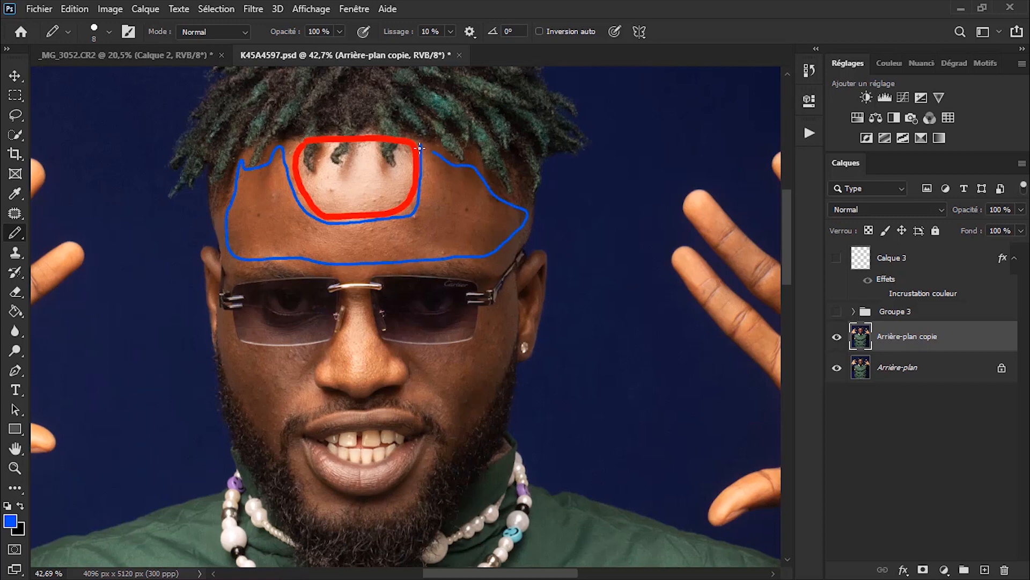
Switch the foreground colour to green 0cf34e and outline the bright ridge of the nose.
drag(399, 359, 391, 330)
scroll(376, 322, down, 3)
scroll(376, 322, up, 3)
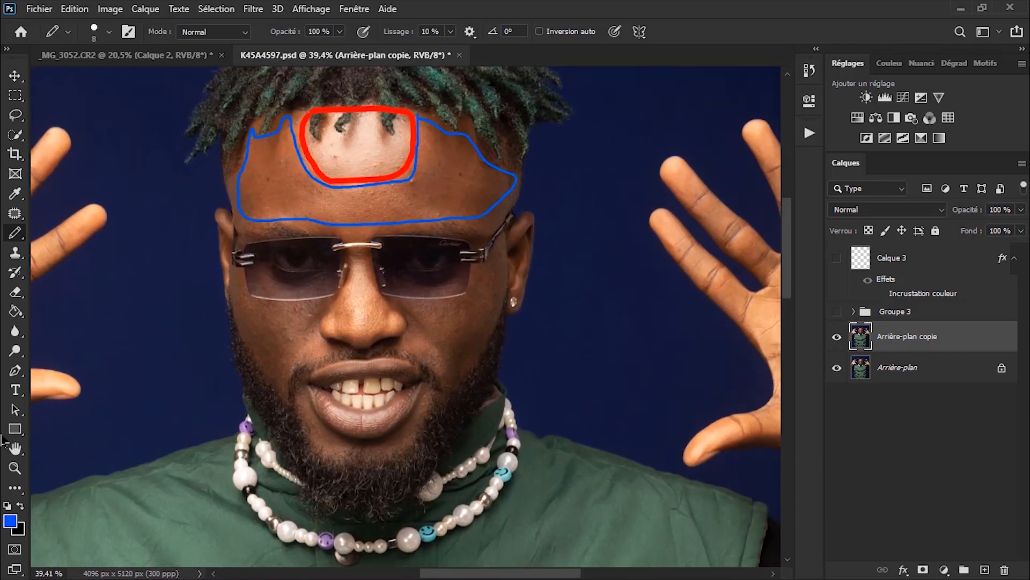
click(10, 521)
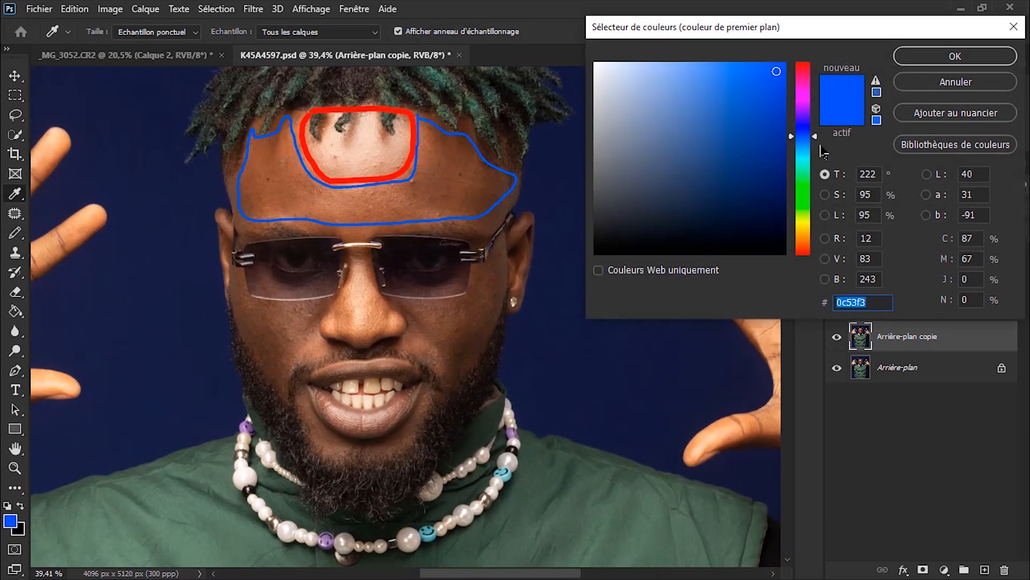
drag(816, 138, 811, 185)
key(Return)
key(b)
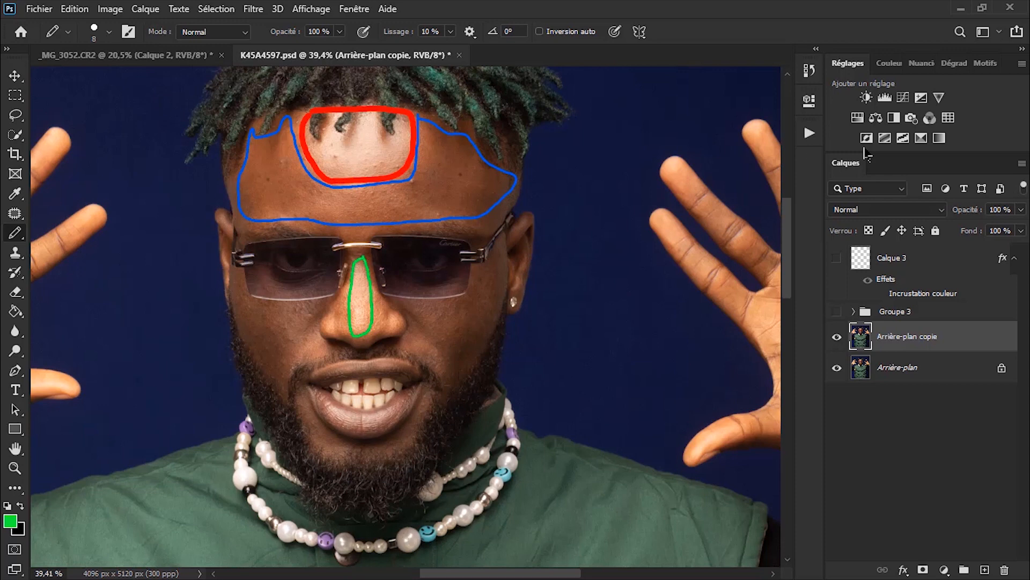
Switch the foreground colour to orange f3af0c and outline both cheeks from the sunglasses down to the beard.
click(10, 520)
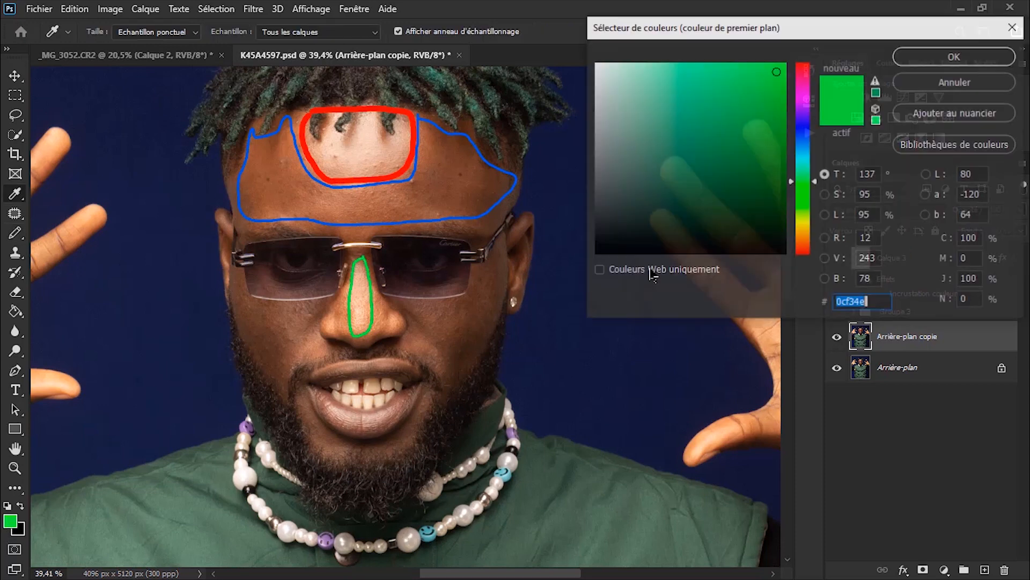
drag(803, 235, 803, 242)
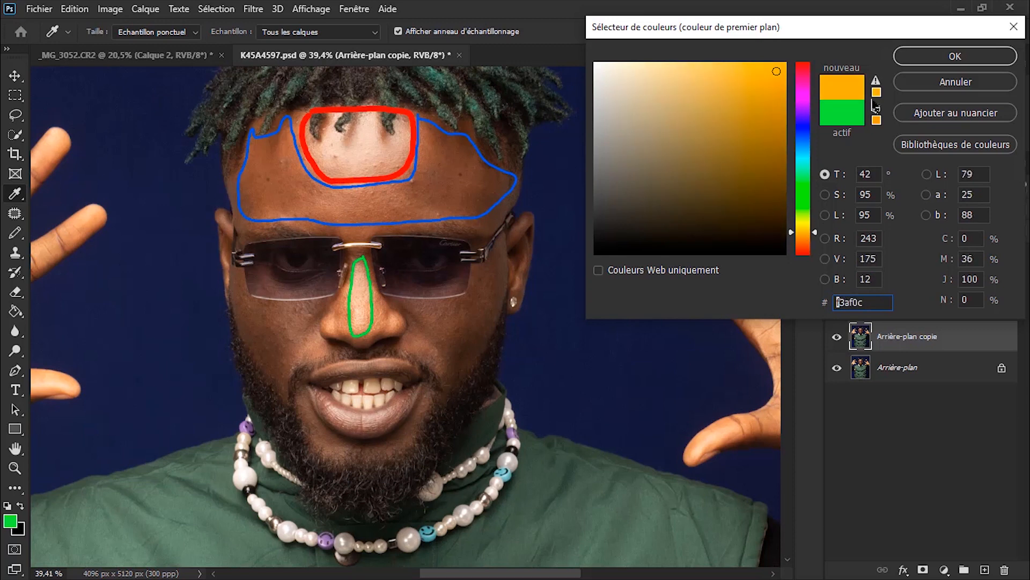
click(945, 56)
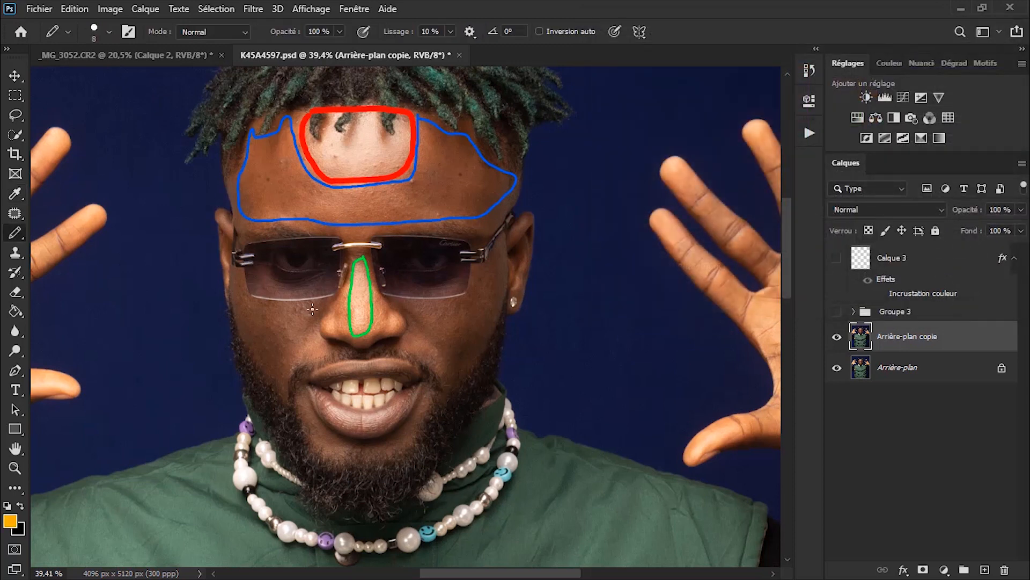
mouse_move(311, 304)
mouse_down()
mouse_move(244, 299)
mouse_move(227, 275)
mouse_move(228, 308)
mouse_move(281, 401)
mouse_move(321, 342)
mouse_move(320, 311)
mouse_up()
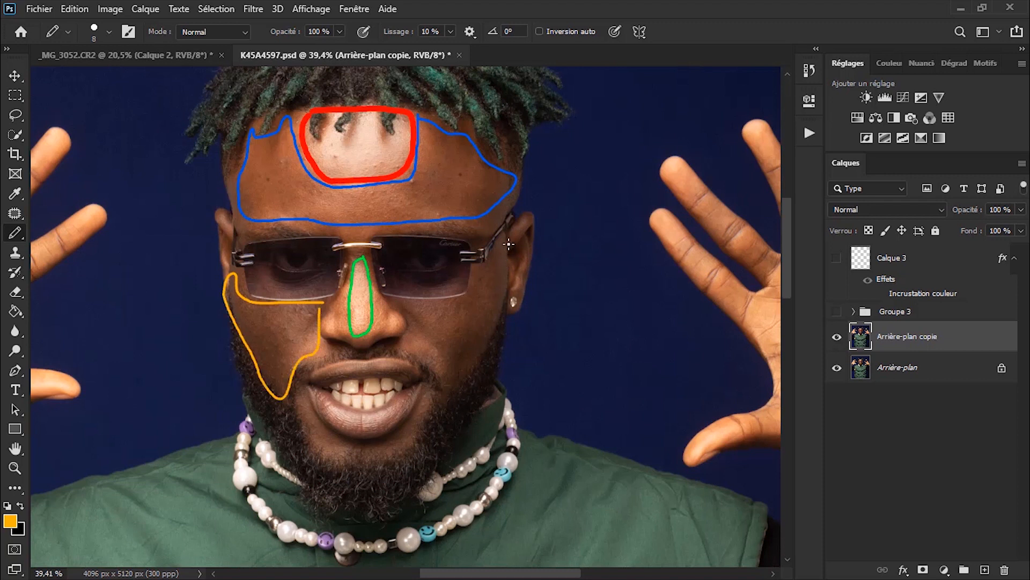
mouse_move(504, 239)
mouse_down()
mouse_move(473, 295)
mouse_move(407, 305)
mouse_up()
mouse_move(402, 341)
mouse_down()
mouse_move(442, 384)
mouse_move(461, 378)
mouse_move(489, 335)
mouse_move(505, 249)
mouse_up()
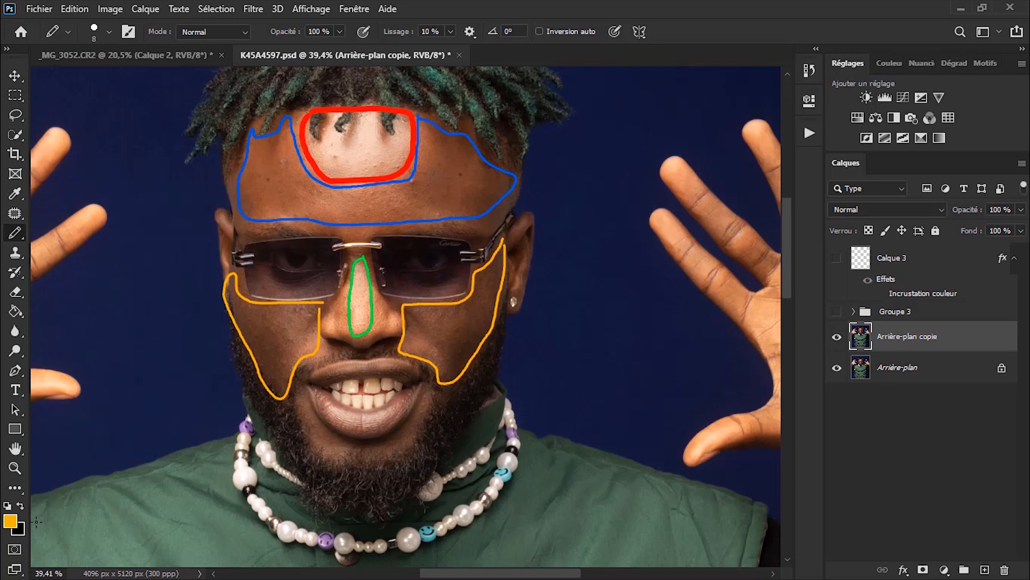
Switch the foreground colour to red f30c0c and outline both sides of the nose and the area below the lower lip.
click(10, 520)
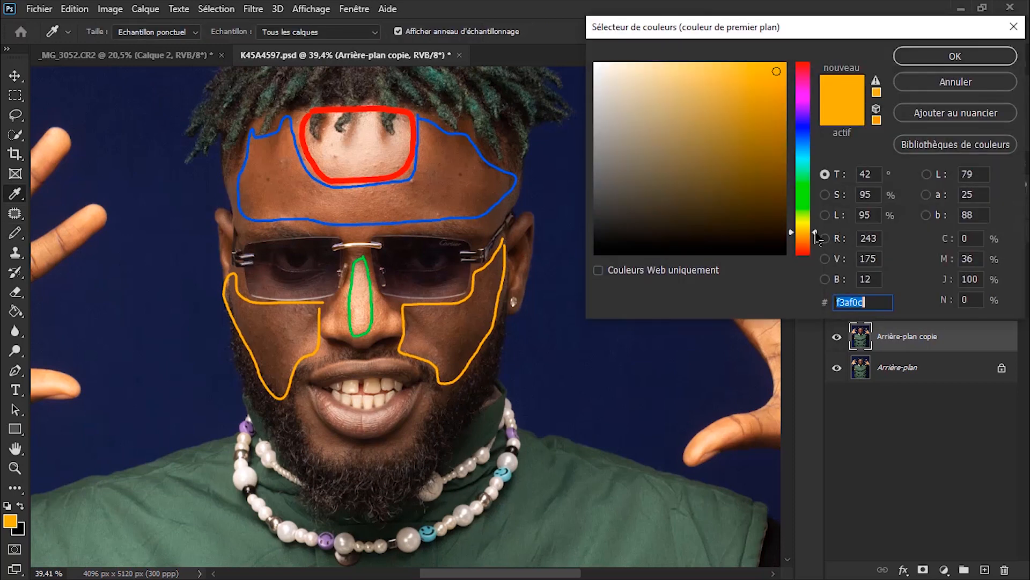
drag(816, 237, 815, 257)
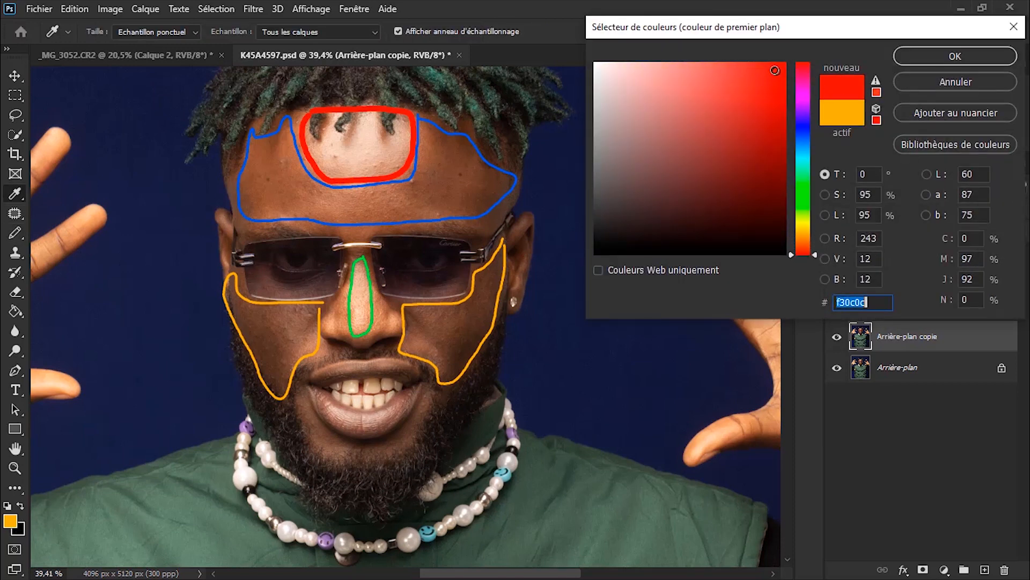
click(907, 55)
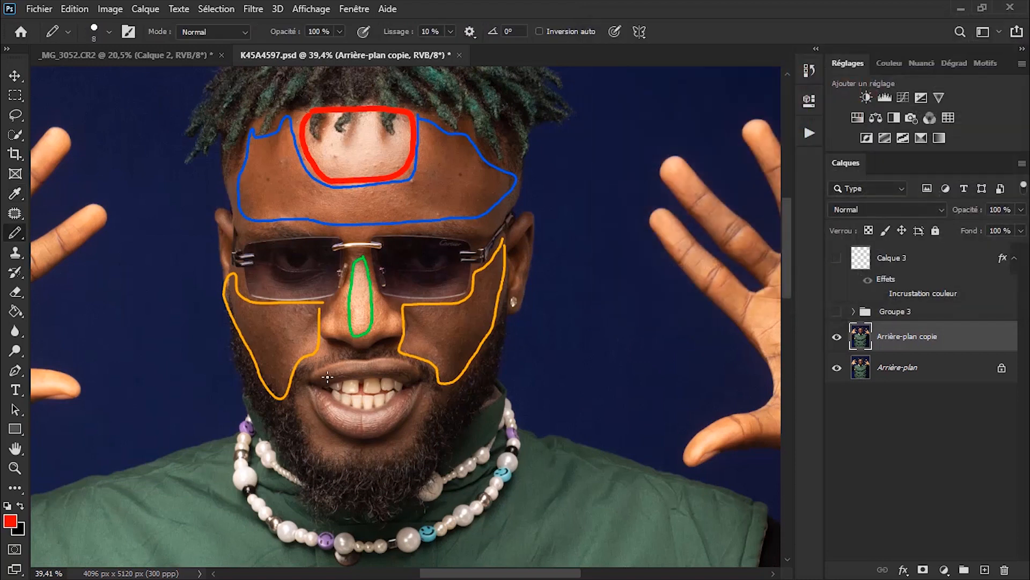
scroll(360, 435, up, 2)
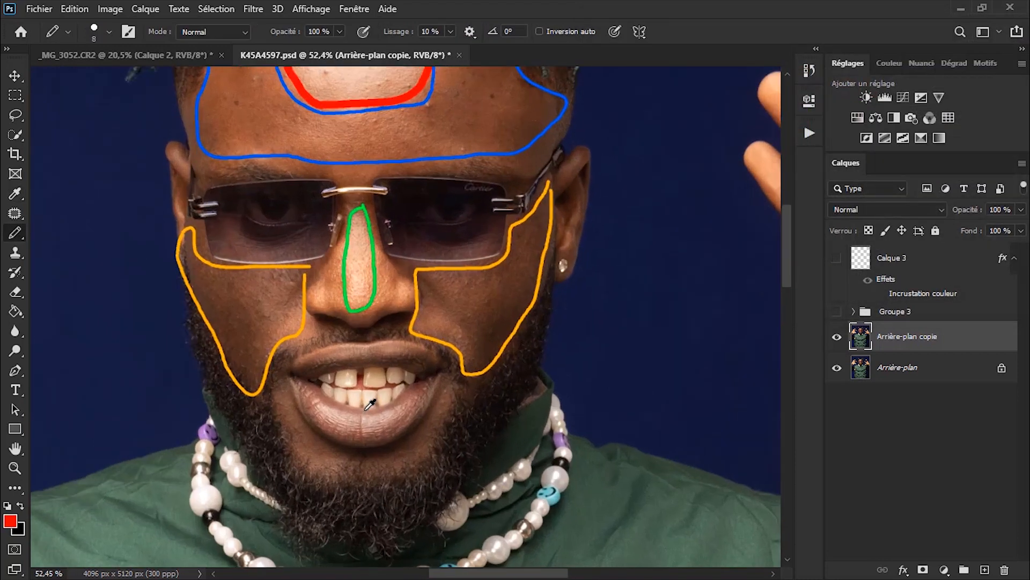
drag(364, 430, 370, 365)
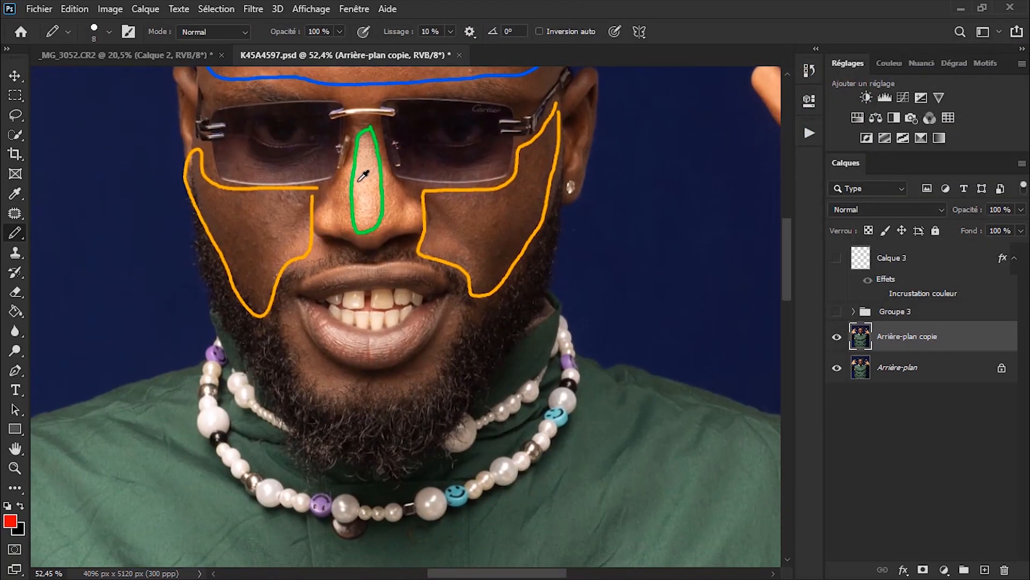
alt+right_click(356, 180)
alt+right_click(348, 162)
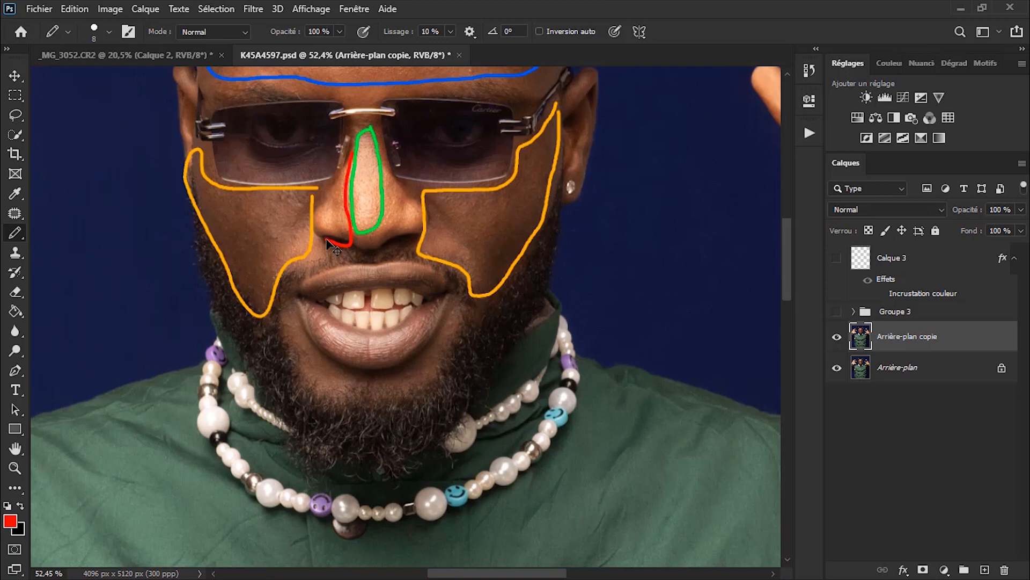
key(ctrl+z)
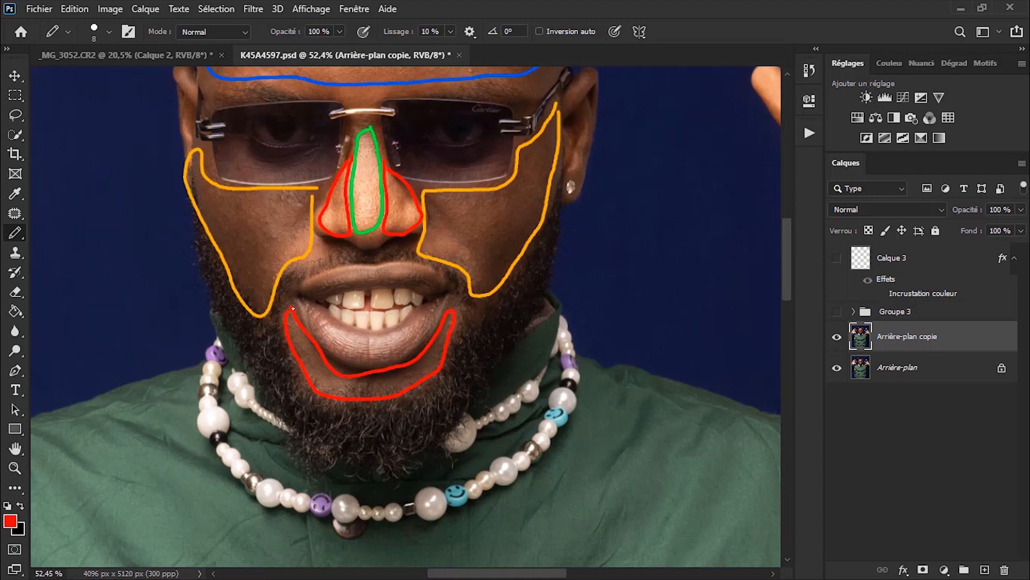
Select the Mixer Brush and set its size to 376 px.
scroll(293, 309, down, 5)
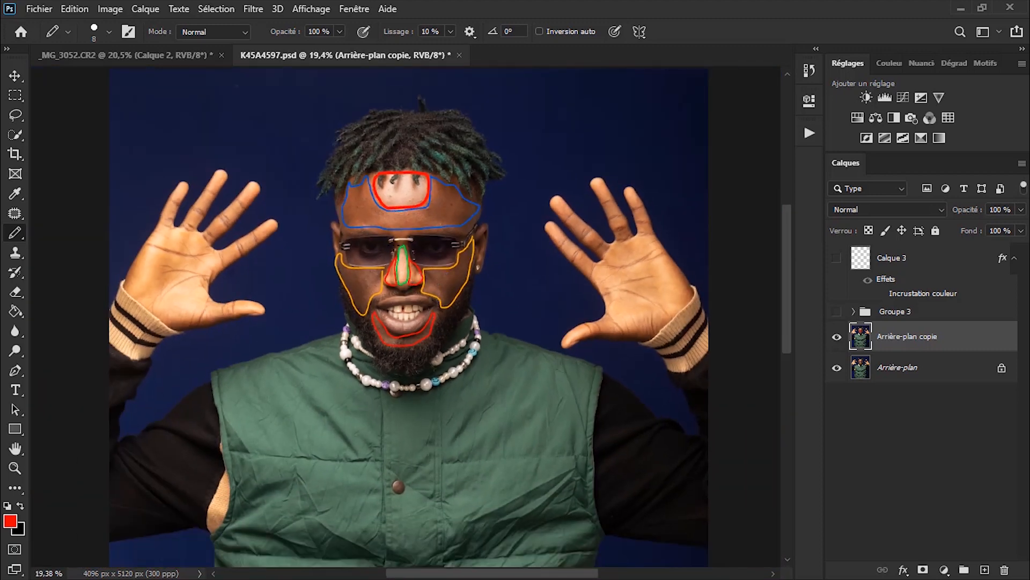
scroll(415, 229, up, 5)
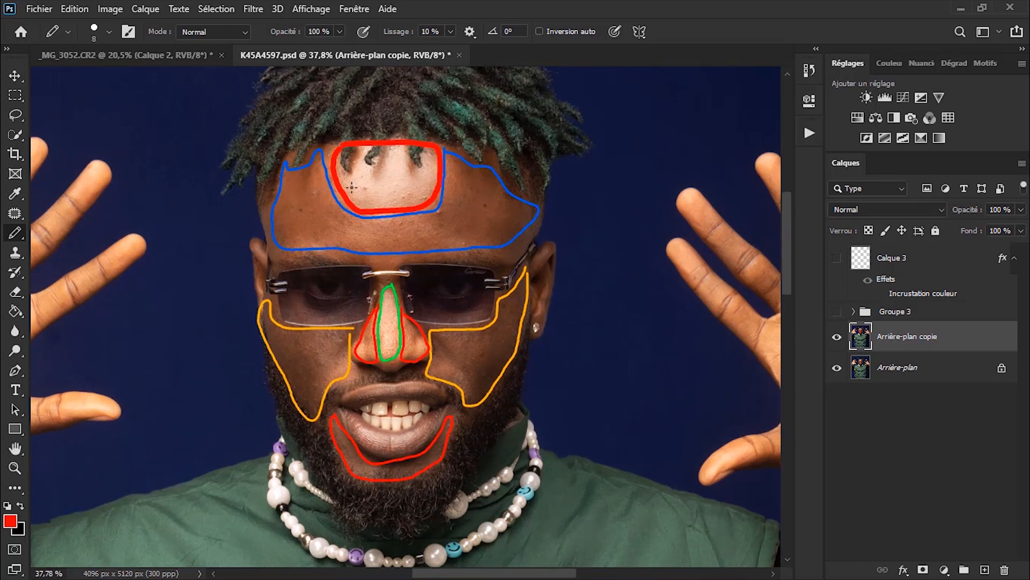
scroll(424, 156, down, 1)
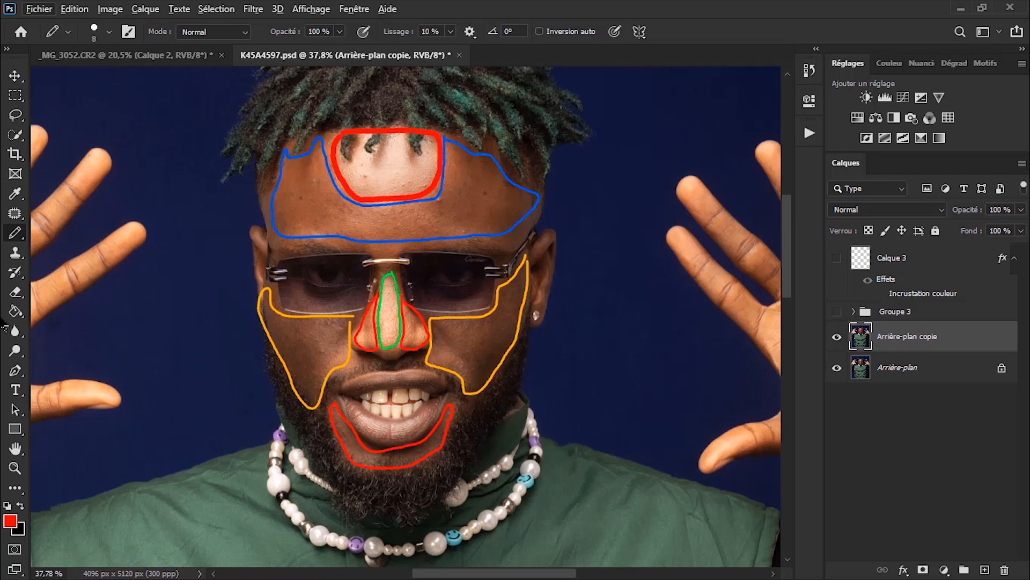
right_click(15, 232)
click(102, 277)
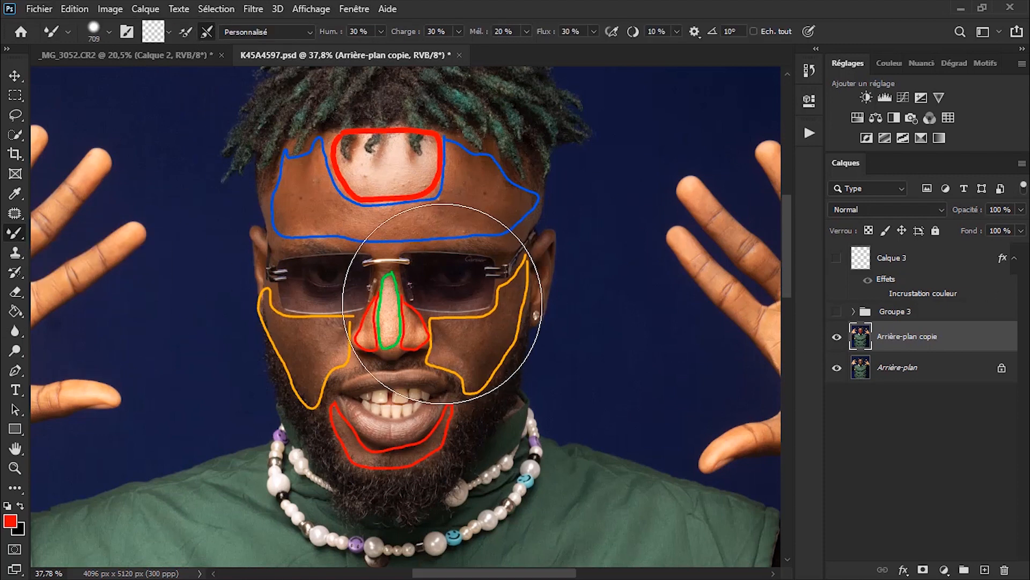
mouse_move(421, 304)
mouse_down()
mouse_move(414, 311)
mouse_move(376, 292)
mouse_up()
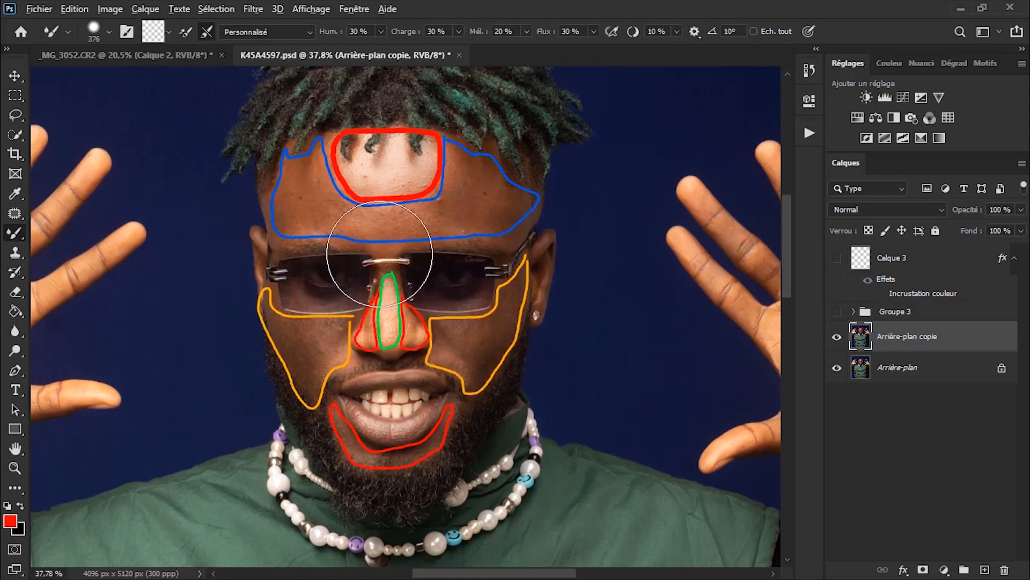
Switch to the _MG_3052.CR2 document and toggle Calque 2 to compare the face with and without the markings.
scroll(380, 253, down, 3)
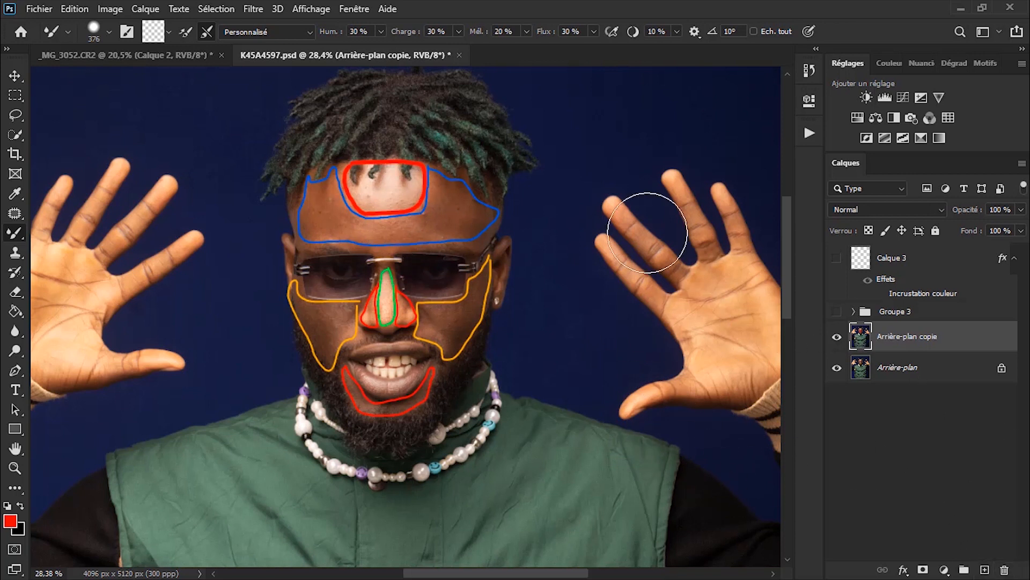
click(145, 56)
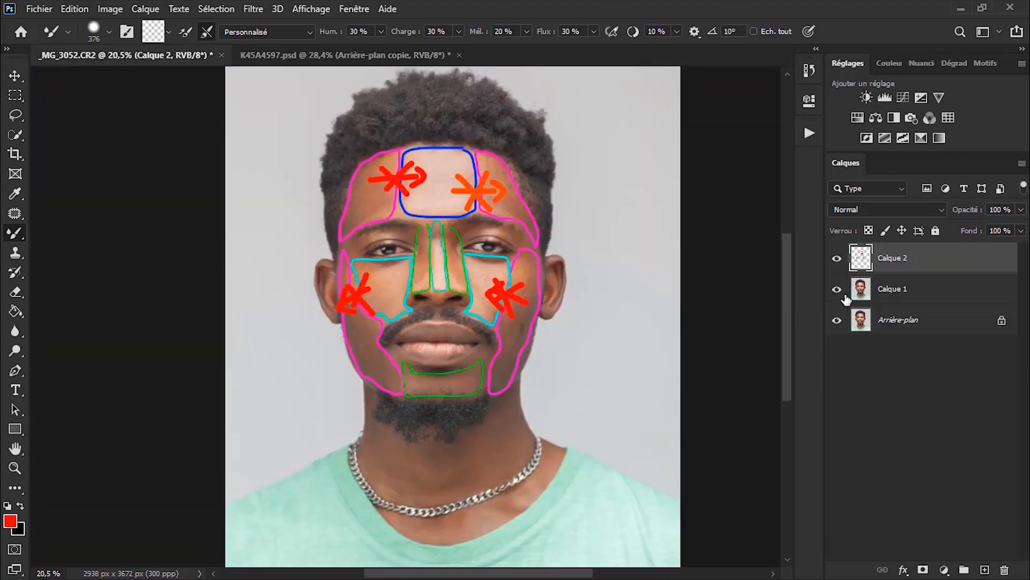
click(837, 259)
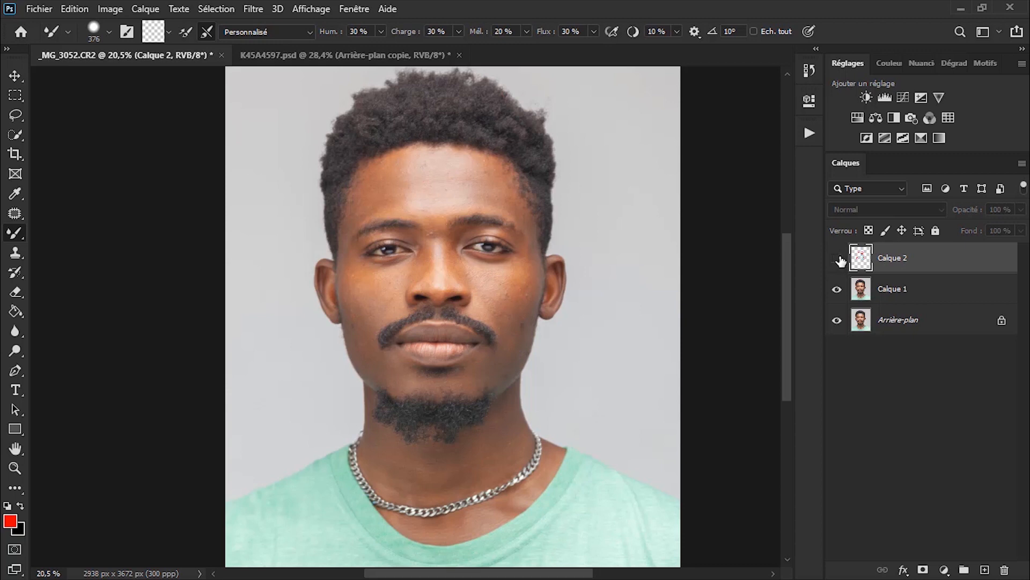
click(838, 259)
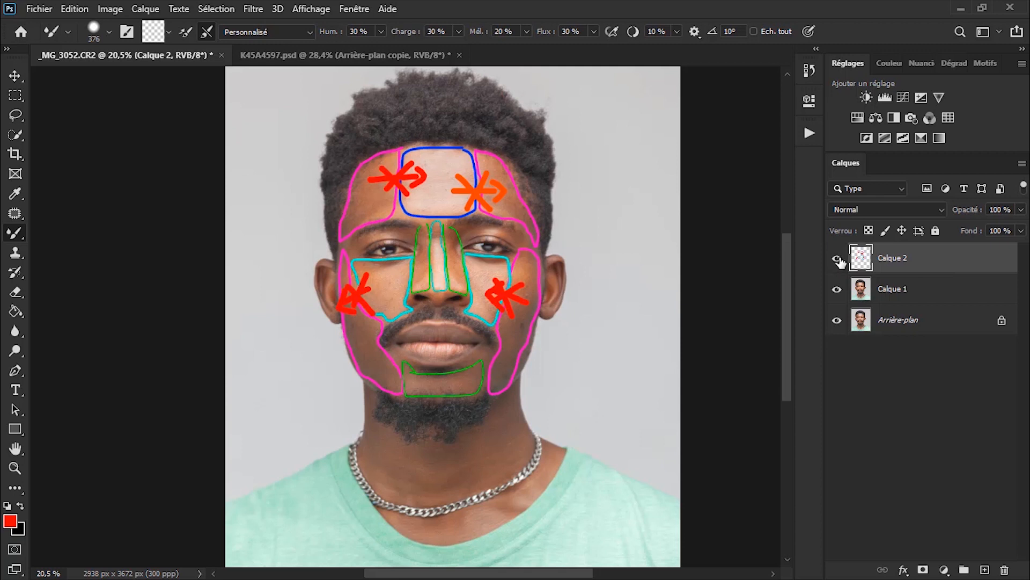
Hide Calque 2 and run the Frequency Separation 8bit action on Calque 1 with a Gaussian blur radius of 12 pixels.
click(907, 300)
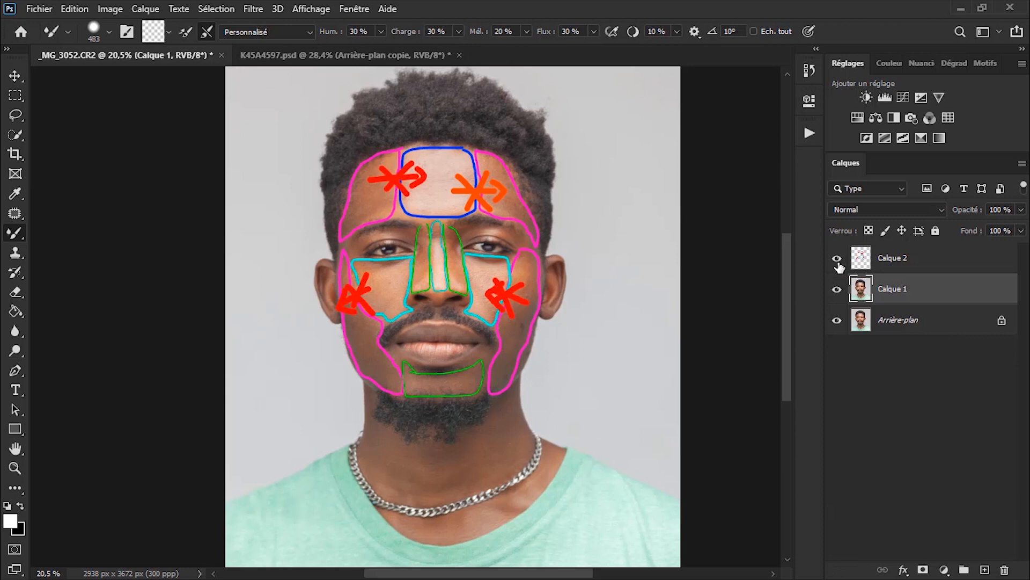
click(836, 258)
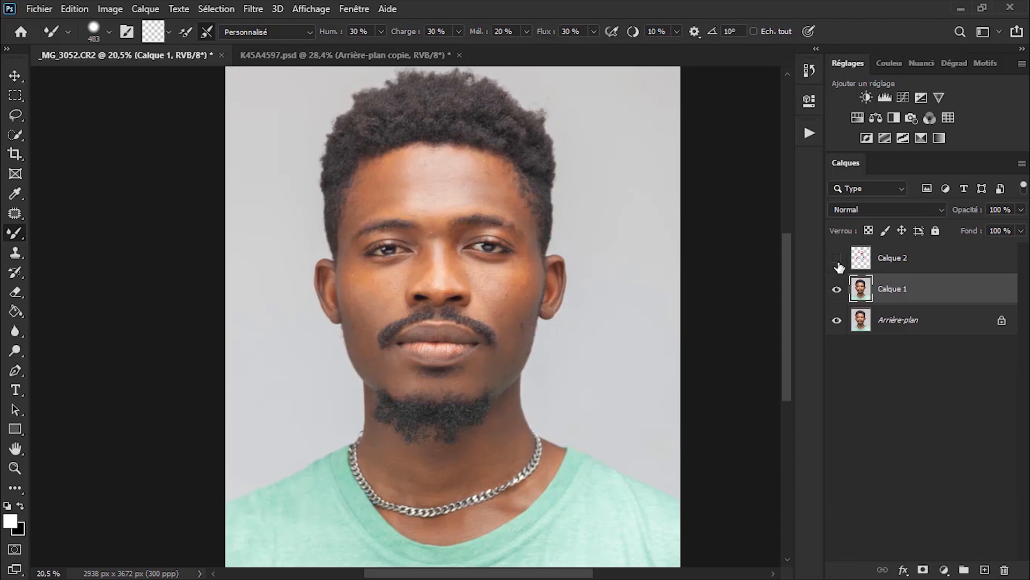
click(810, 133)
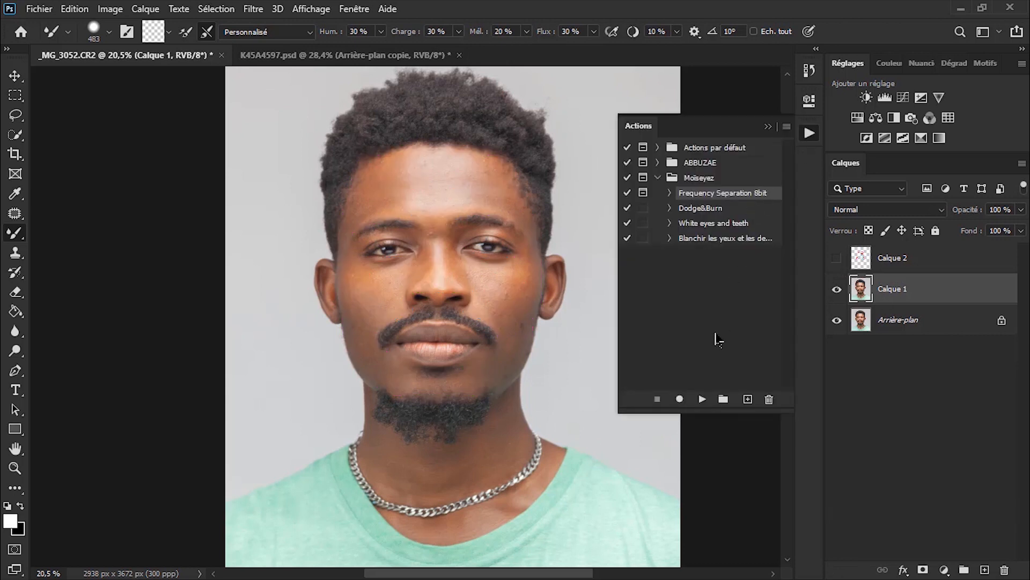
click(702, 399)
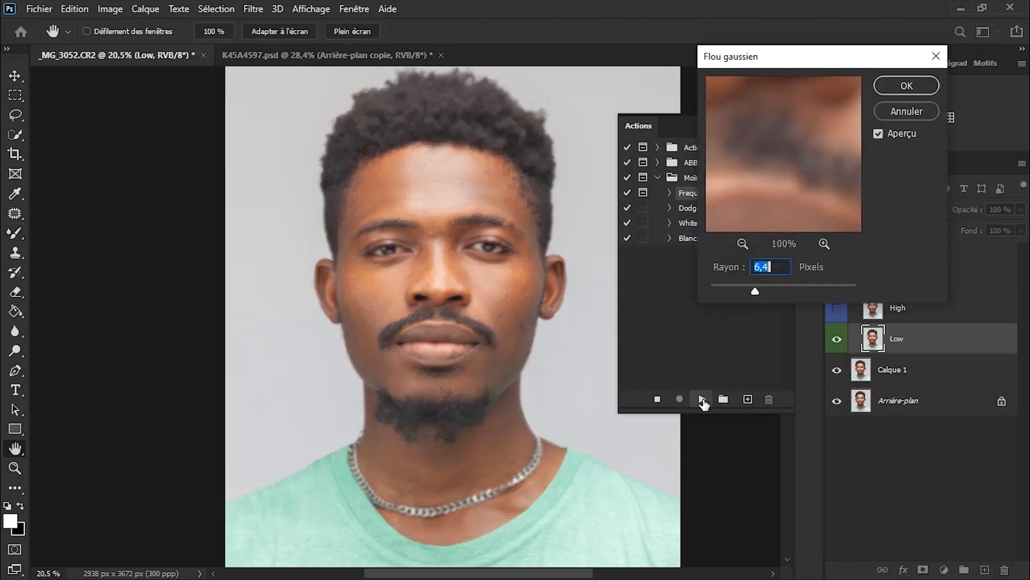
text(12)
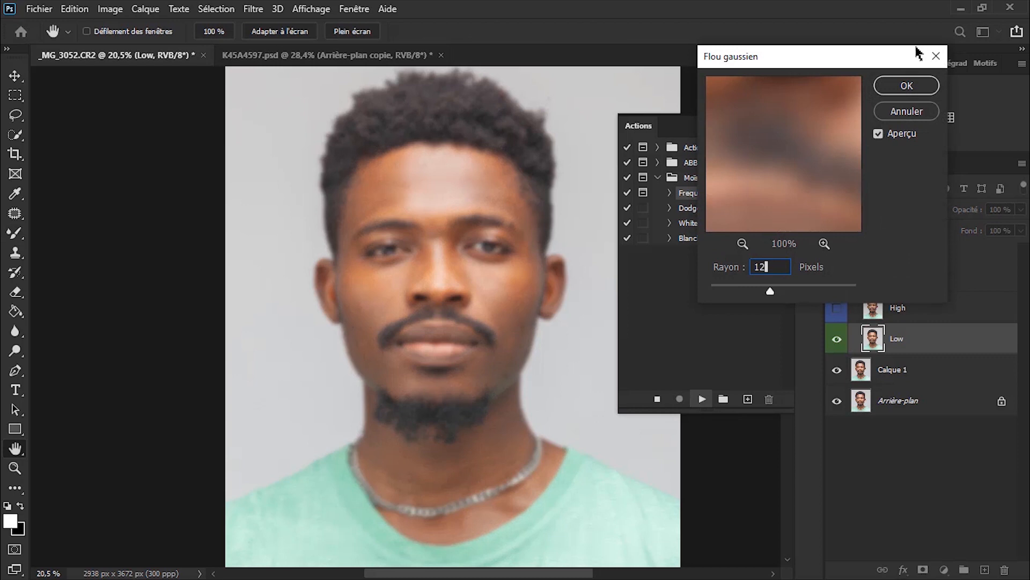
click(907, 85)
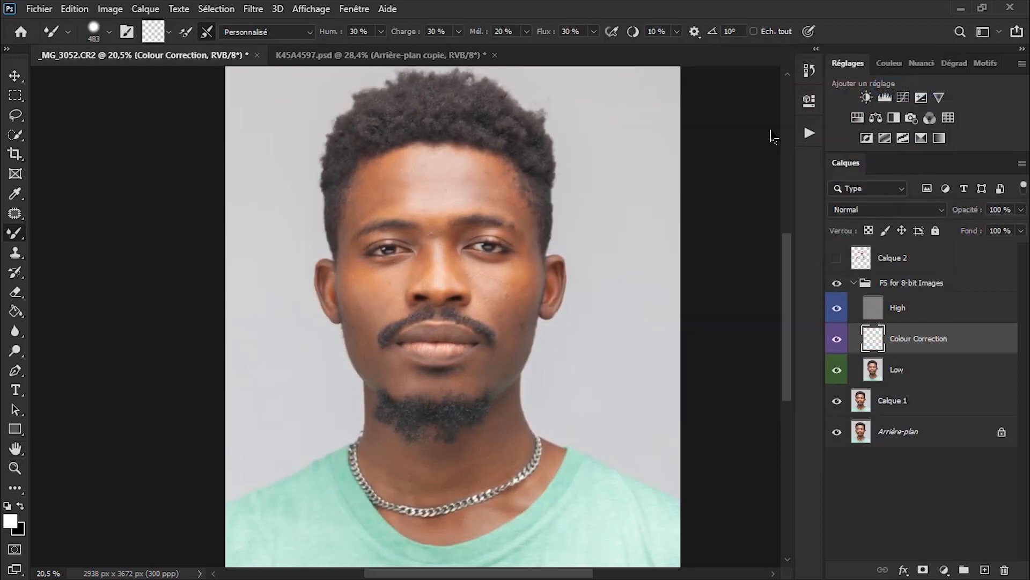
Duplicate the Low layer and clip the copy to Low.
click(921, 376)
key(ctrl+j)
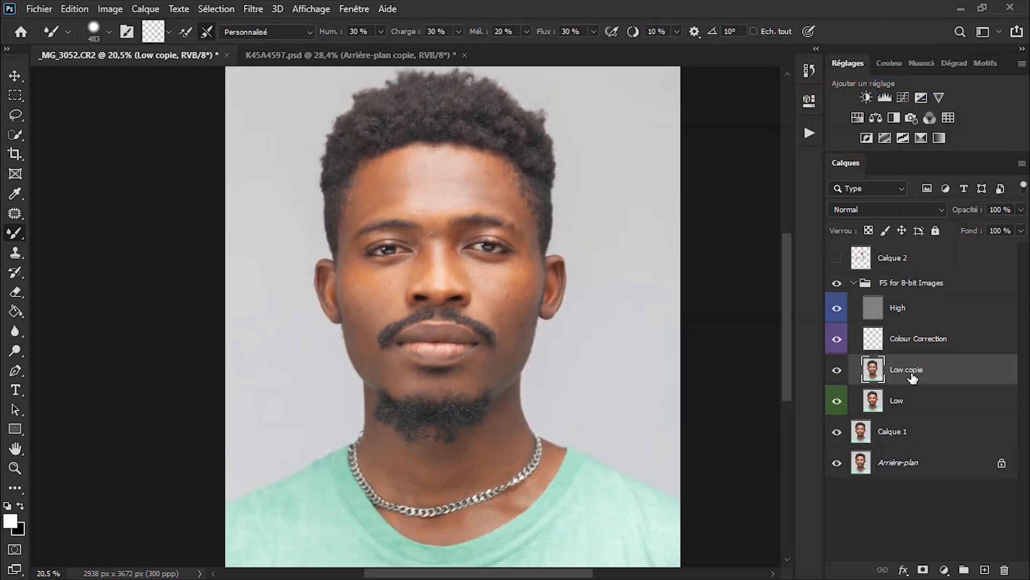
key(ctrl+alt+g)
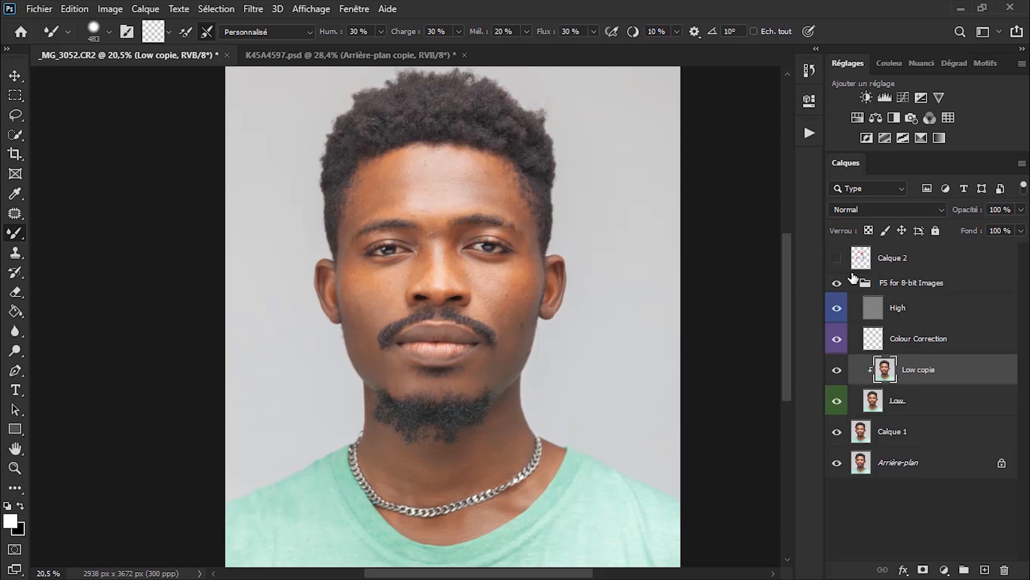
Toggle the Calque 2 markings to review the light and shadow zones on the face, leaving the layer hidden.
click(837, 261)
click(837, 262)
click(837, 261)
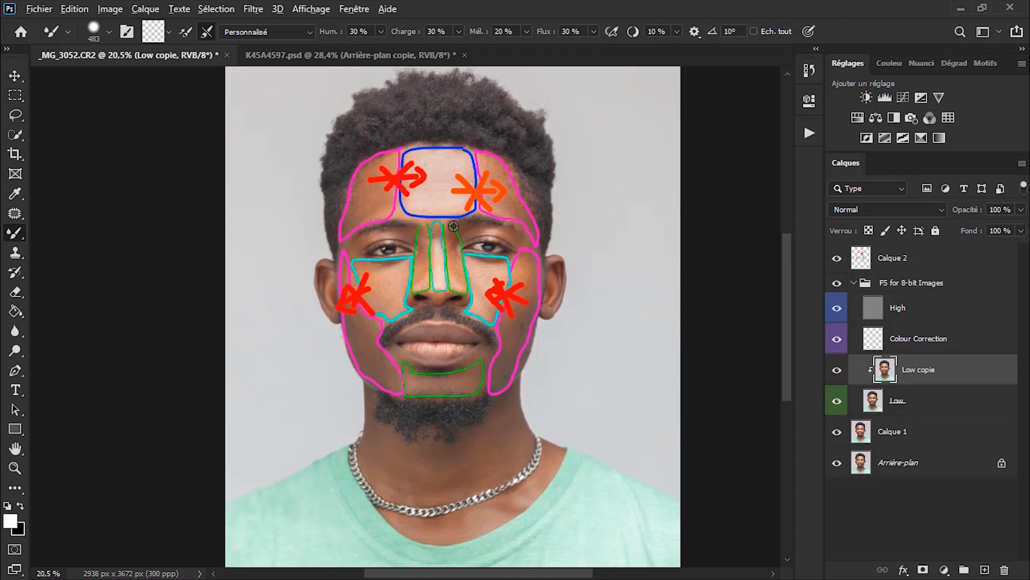
drag(451, 226, 464, 226)
click(837, 258)
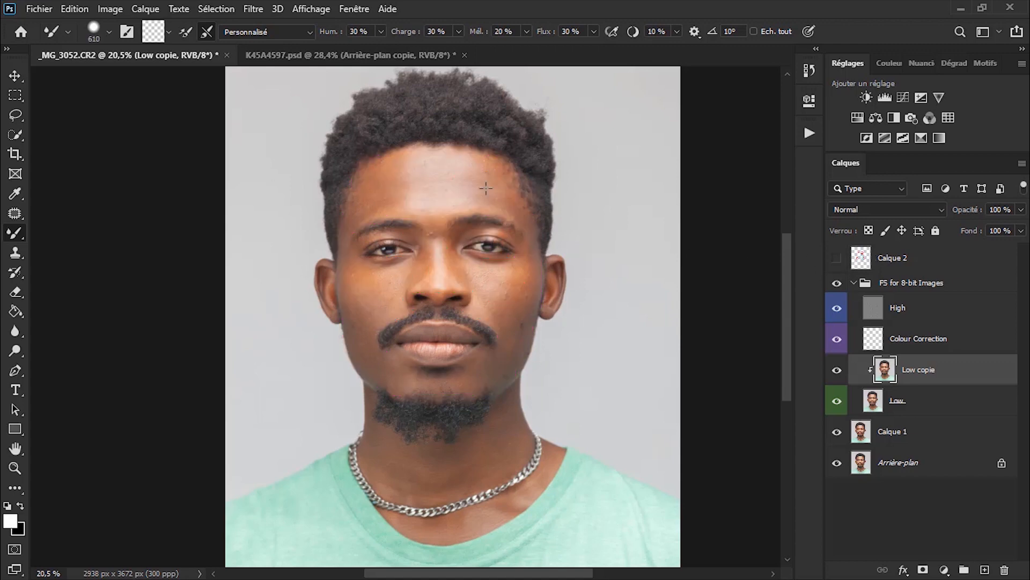
Blend the light zone in the centre of the forehead on Low copie with the Mixer Brush at about 204 to 246 px.
scroll(418, 169, up, 1)
scroll(418, 168, up, 1)
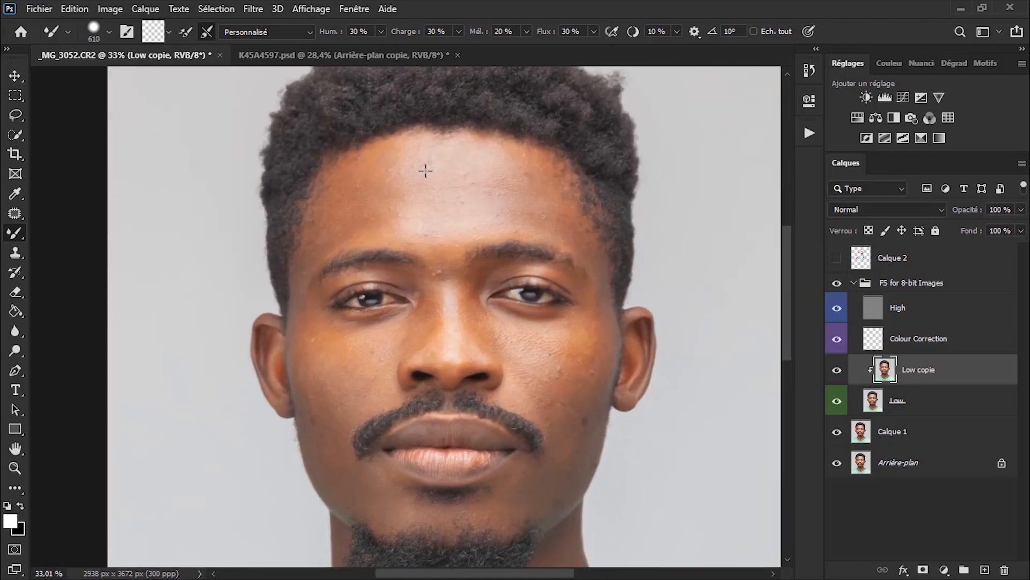
drag(433, 214, 387, 210)
drag(437, 182, 463, 178)
alt+right_click(373, 154)
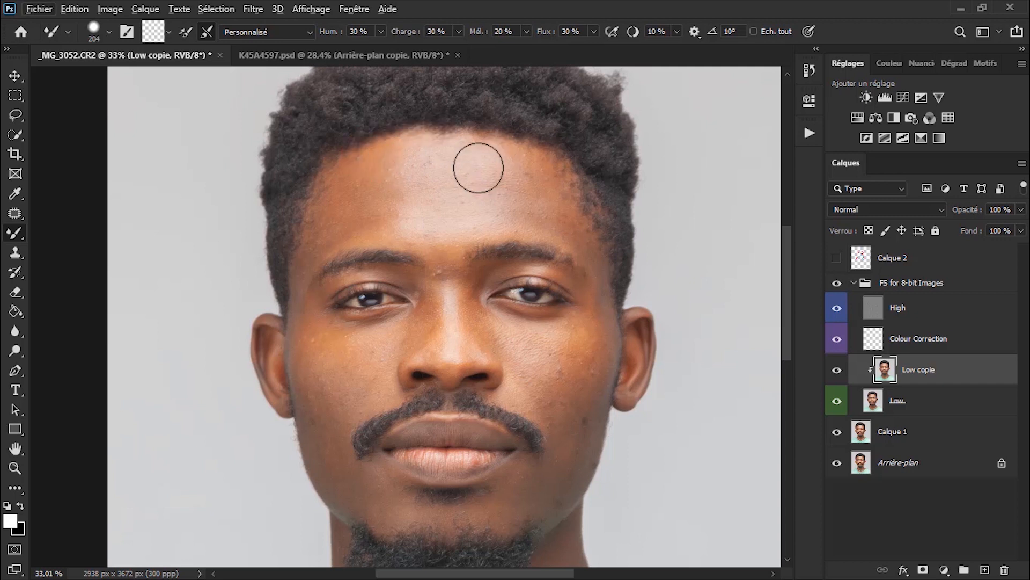
mouse_move(472, 151)
mouse_down()
mouse_move(481, 212)
mouse_move(491, 213)
mouse_up()
alt+right_click(468, 184)
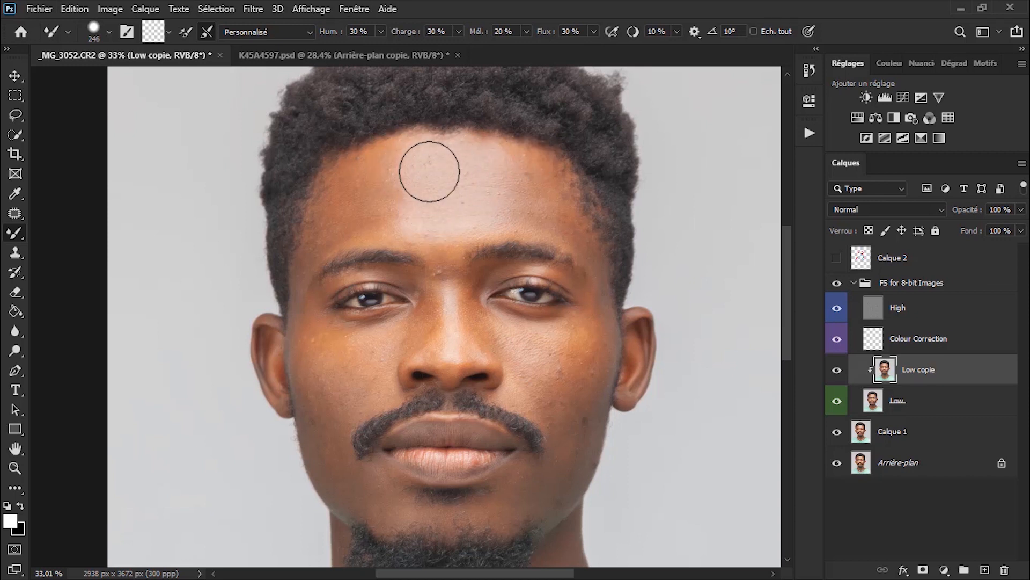
mouse_move(430, 172)
mouse_down()
mouse_move(460, 166)
mouse_move(467, 218)
mouse_move(489, 209)
mouse_move(465, 183)
mouse_move(458, 200)
mouse_move(469, 151)
mouse_move(479, 211)
mouse_up()
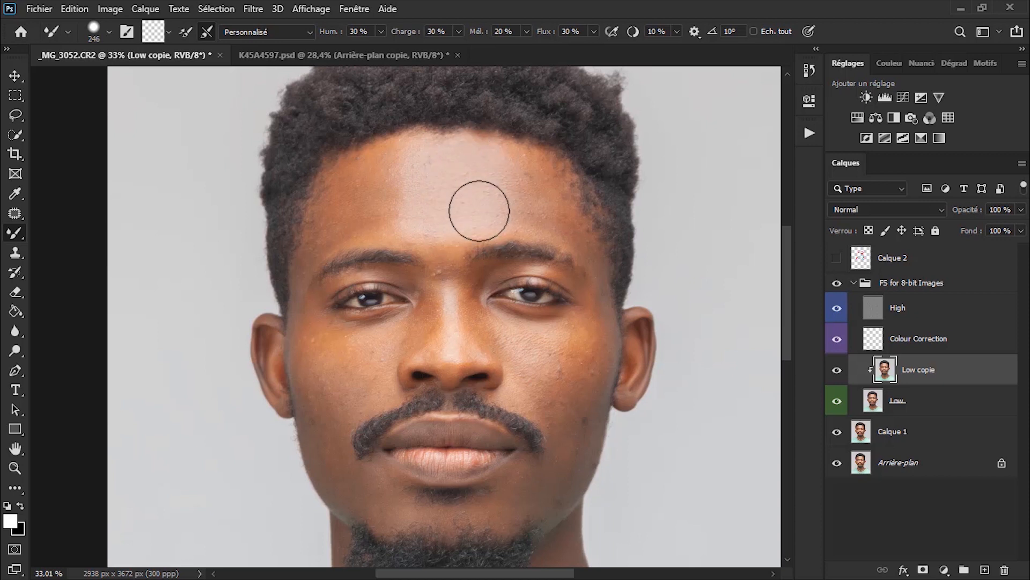
alt+right_click(424, 152)
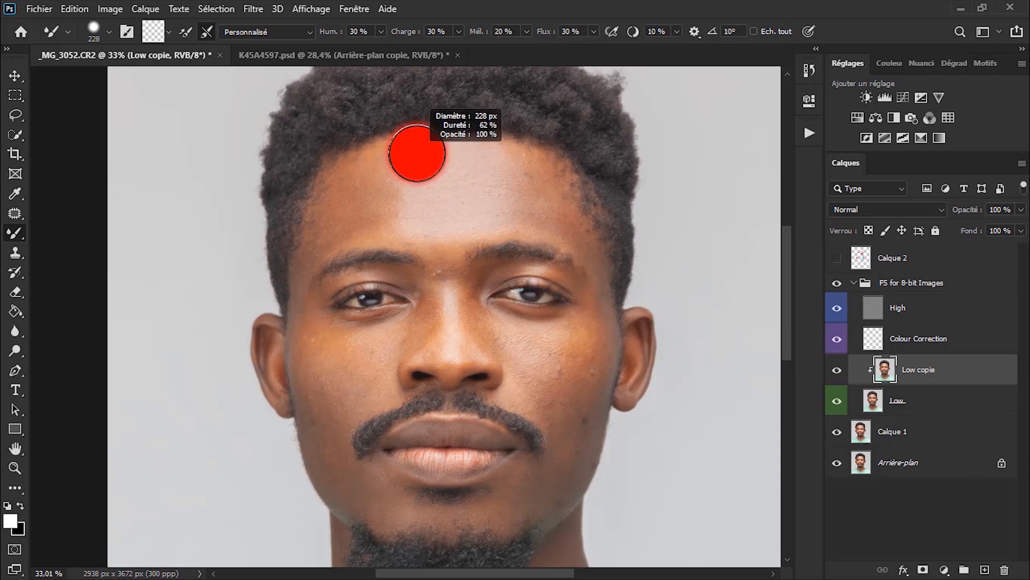
mouse_move(417, 153)
mouse_down()
mouse_move(384, 163)
mouse_move(398, 152)
mouse_move(397, 235)
mouse_move(390, 210)
mouse_up()
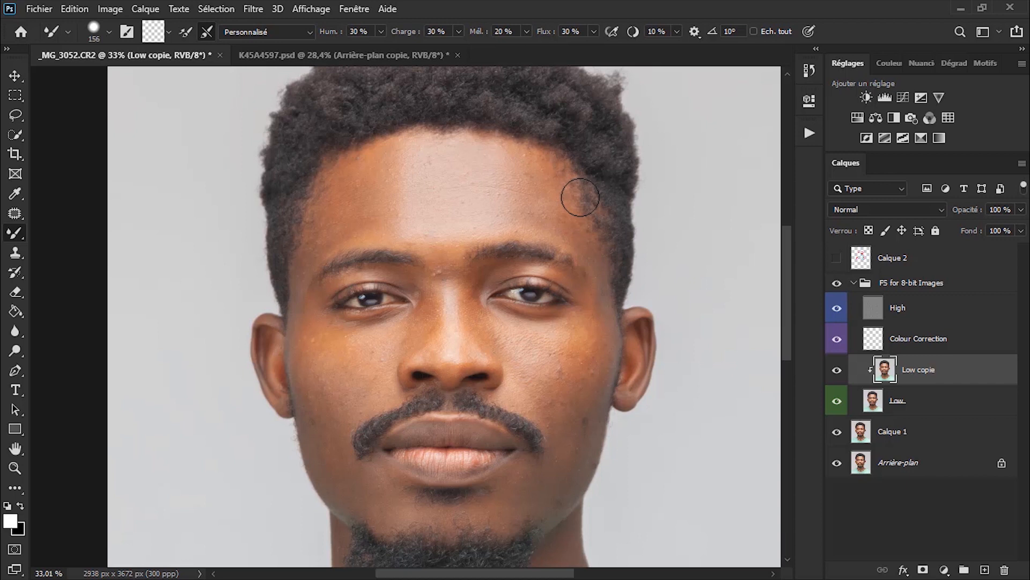
Blend the shadow zone of the forehead near the right-hand temple with the Mixer Brush at about 156 to 186 px.
mouse_move(580, 197)
mouse_down()
mouse_move(556, 225)
mouse_move(543, 226)
mouse_move(555, 232)
mouse_up()
alt+drag(544, 218, 541, 201)
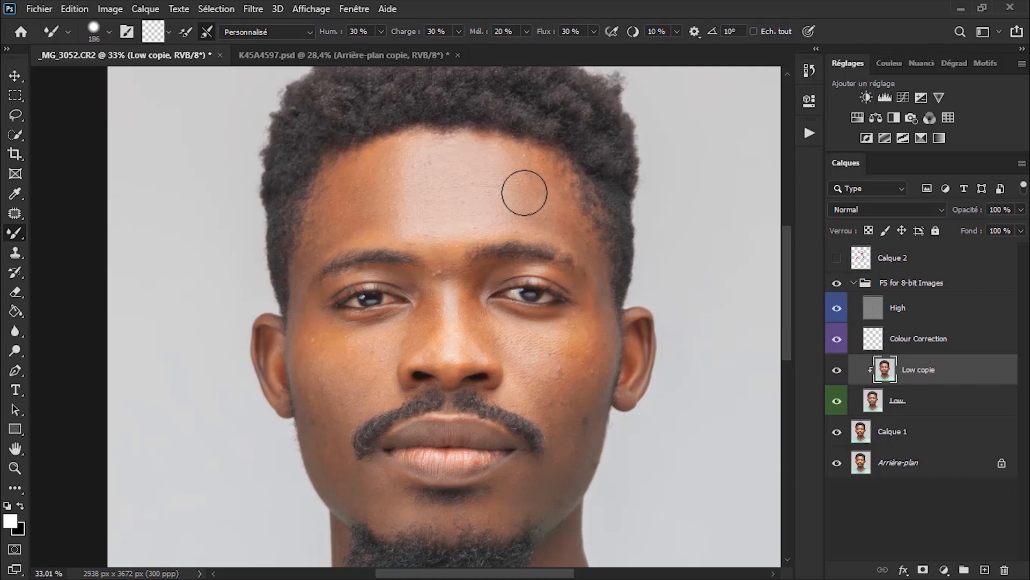
key(bracketleft)
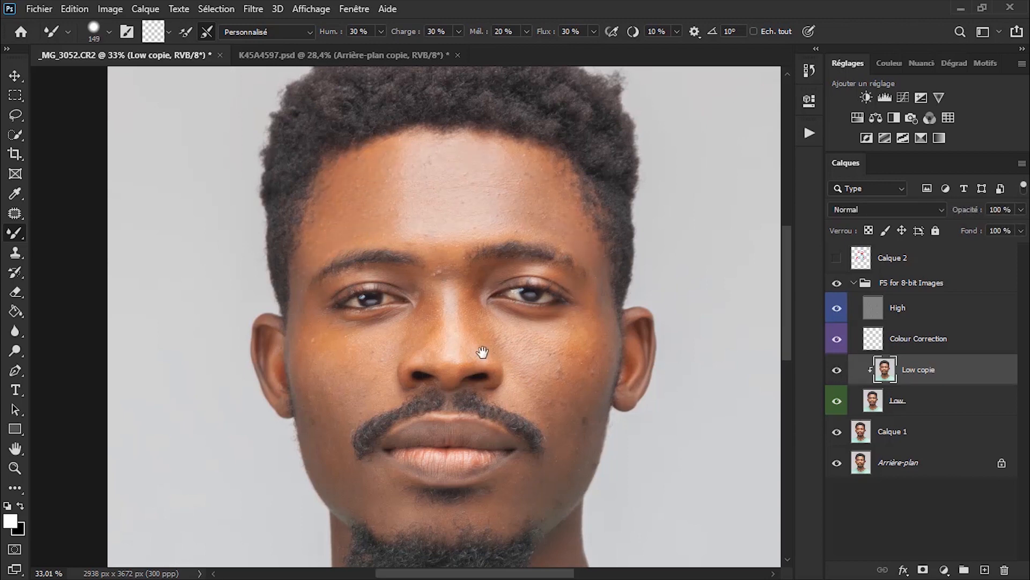
Smooth the right-hand cheek down to the jaw with the Mixer Brush at about 149 to 156 px.
scroll(483, 350, down, 2)
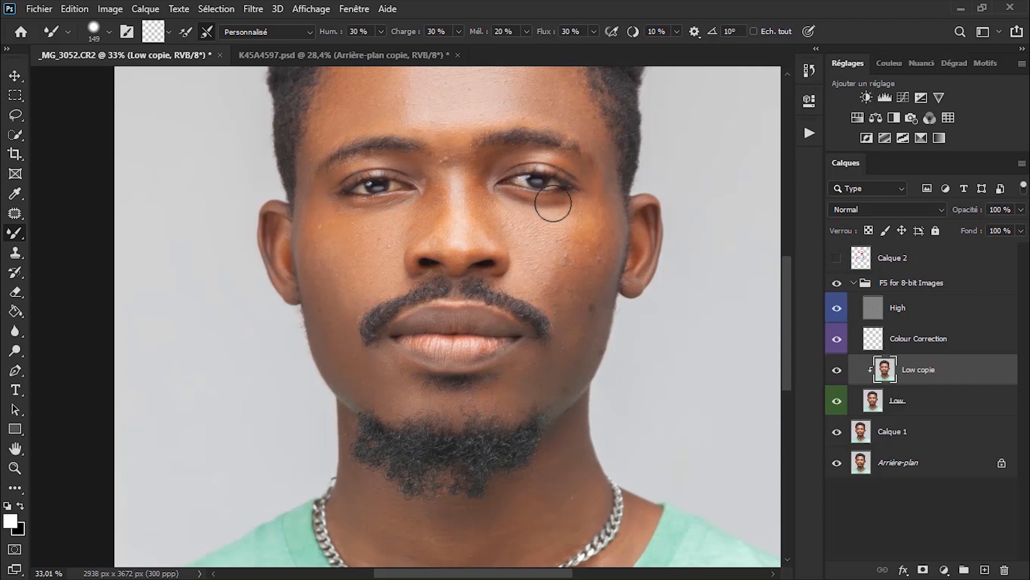
drag(591, 285, 599, 285)
drag(579, 347, 565, 347)
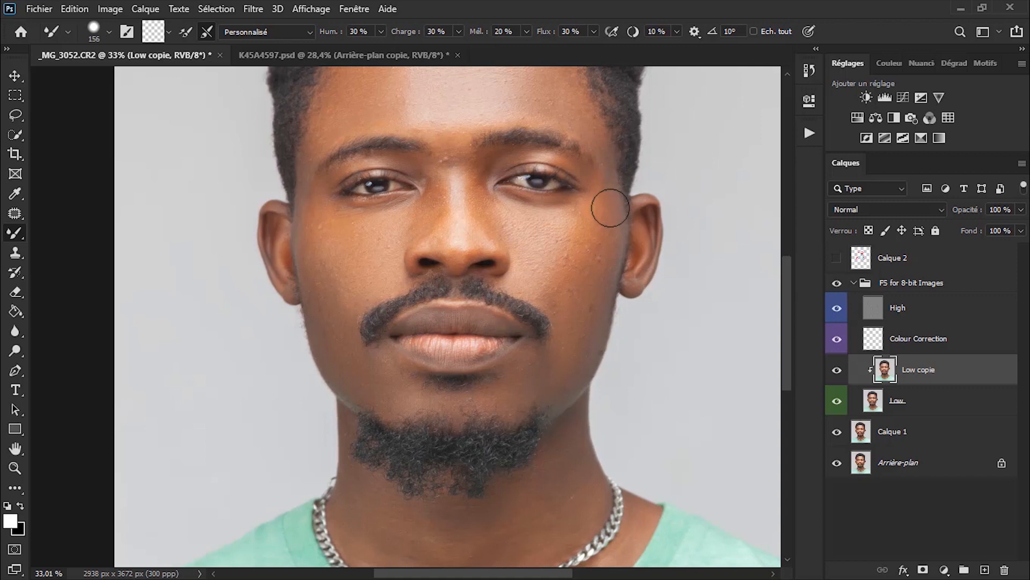
Blend the nose bridge and the skin around the eyes with the Mixer Brush at about 89 to 125 px.
drag(461, 316, 468, 355)
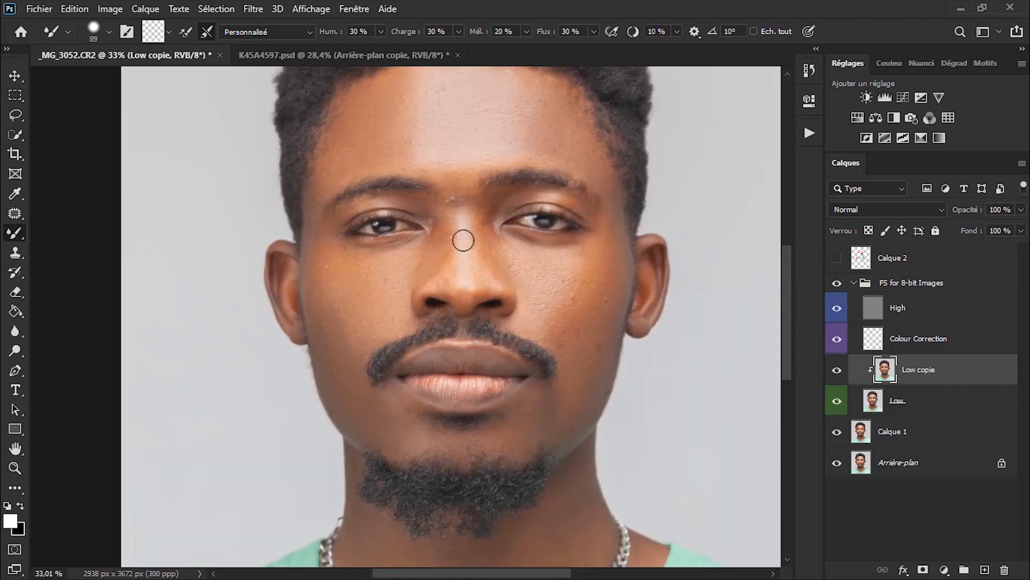
drag(462, 195, 454, 194)
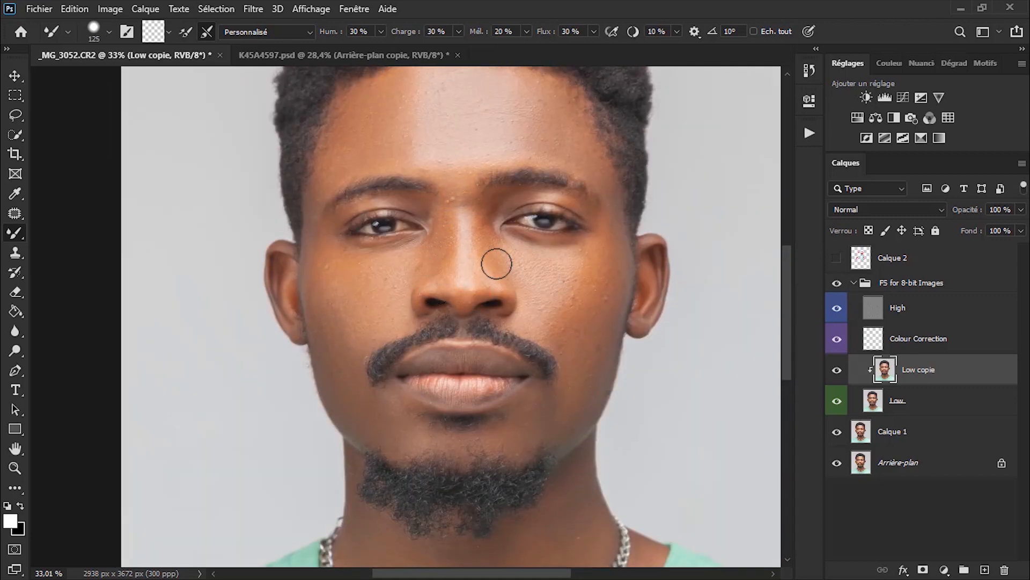
drag(514, 206, 499, 206)
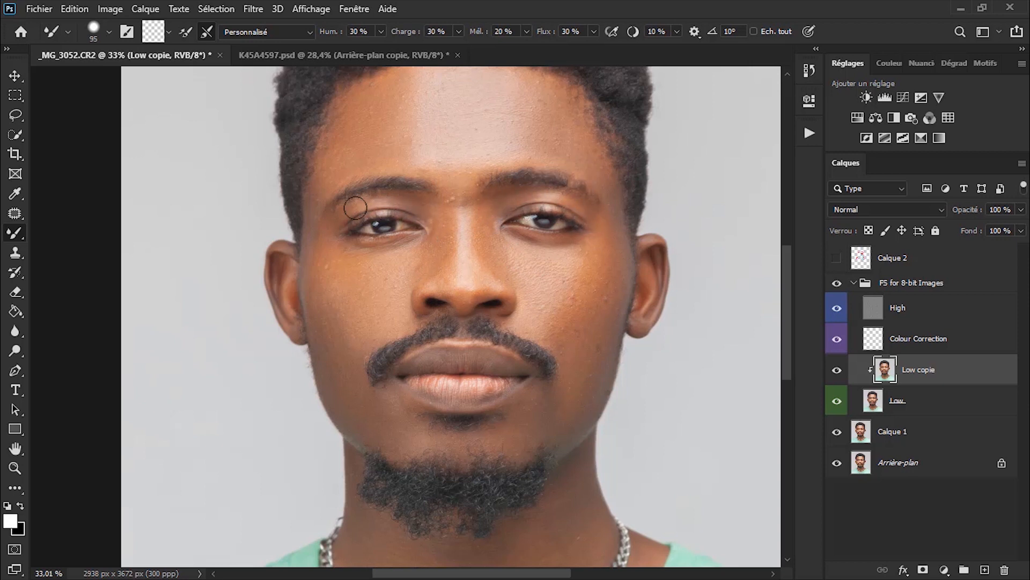
drag(518, 294, 513, 325)
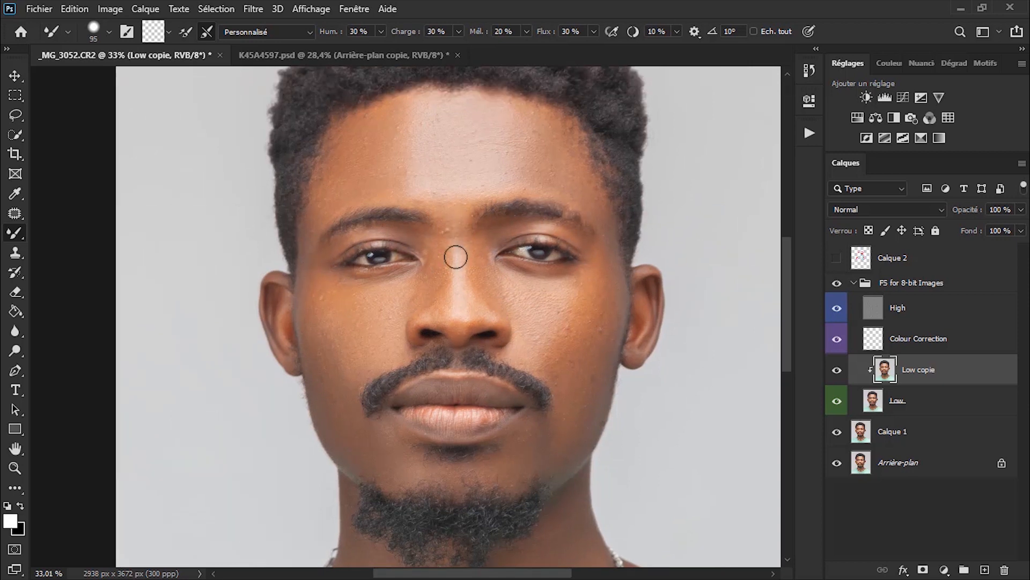
Smooth the chin and the skin around the mouth with the Mixer Brush, enlarging it from 125 to 162 px.
mouse_move(499, 249)
mouse_down()
mouse_move(510, 249)
mouse_move(491, 251)
mouse_move(500, 157)
mouse_up()
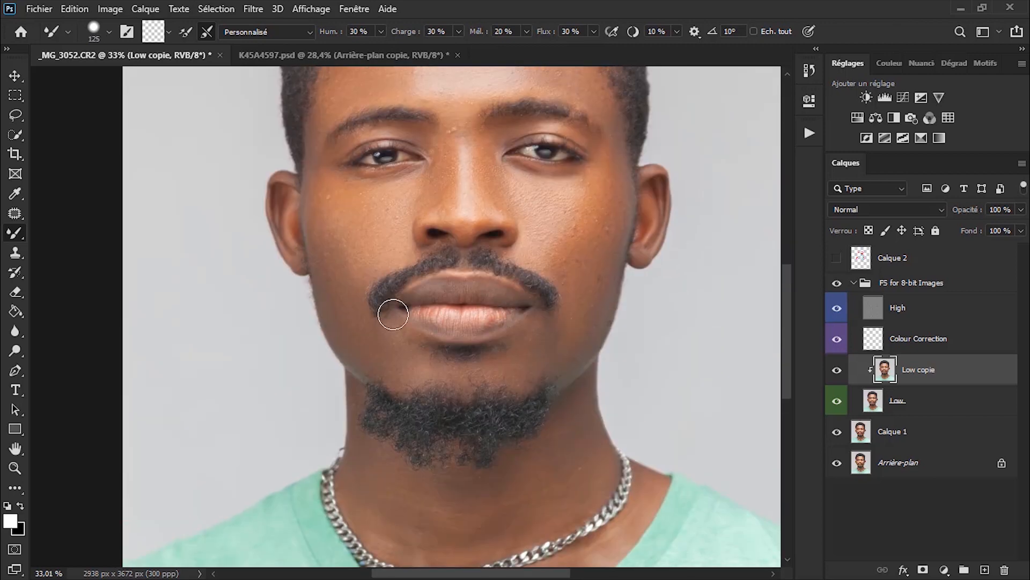
drag(456, 372, 444, 373)
drag(518, 363, 571, 317)
Toggle Low copie to compare the whole portrait before and after the skin blending.
key(ctrl+0)
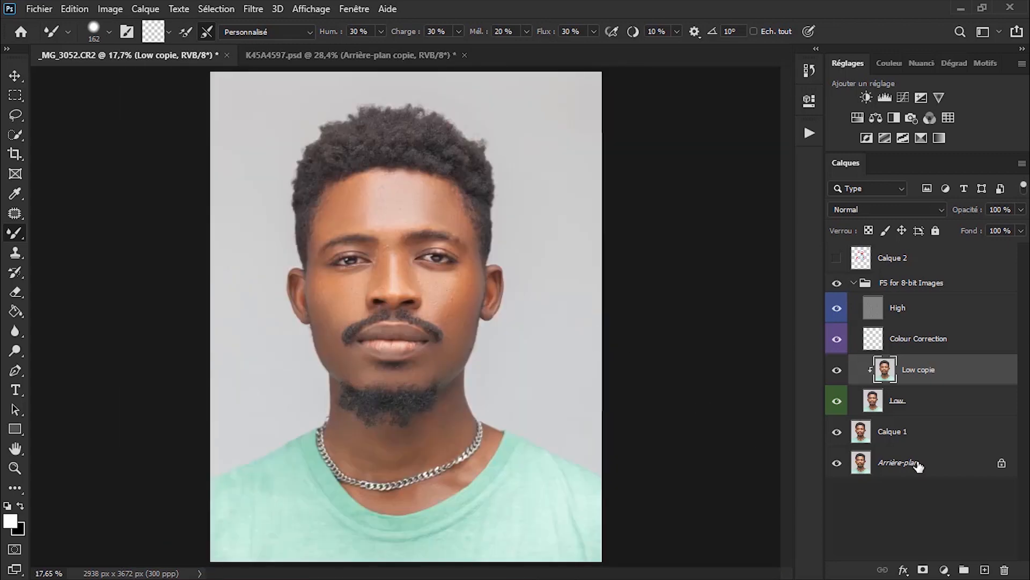
click(837, 372)
click(837, 373)
click(837, 373)
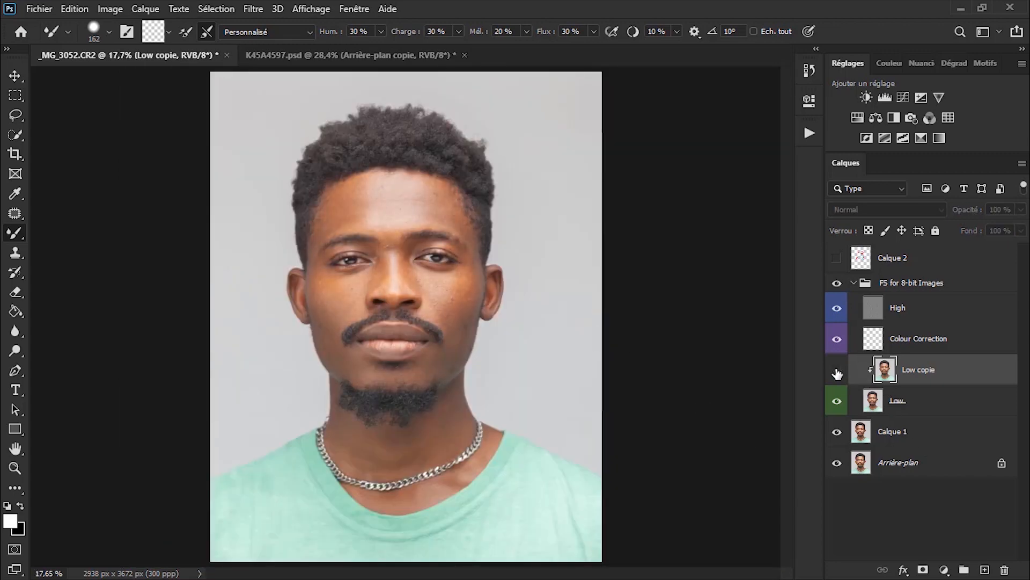
click(836, 373)
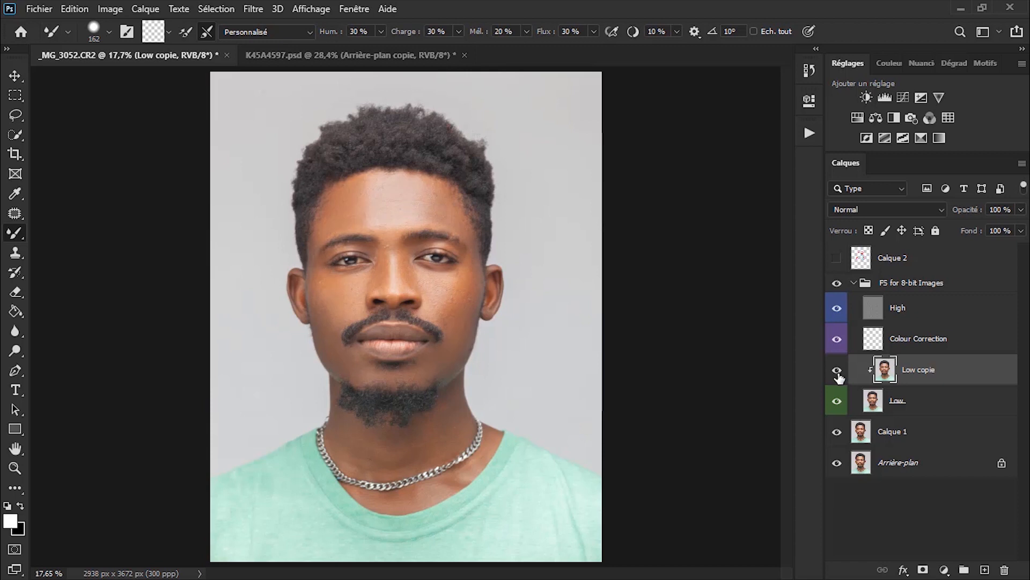
click(837, 373)
click(837, 372)
Show the Calque 2 markings while toggling Low copie to compare the blended zones, and hide the markings again to inspect the face.
click(837, 260)
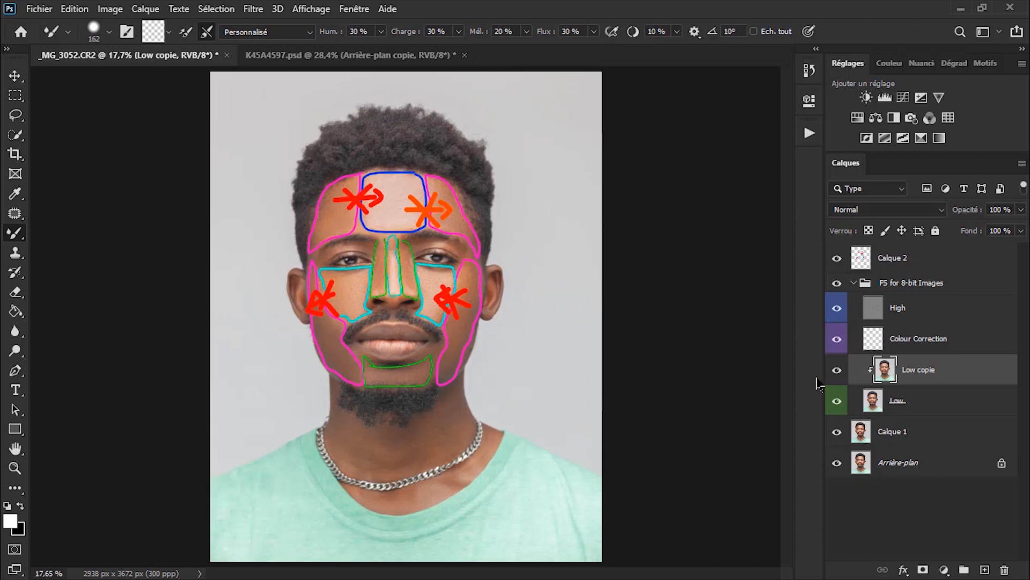
click(840, 375)
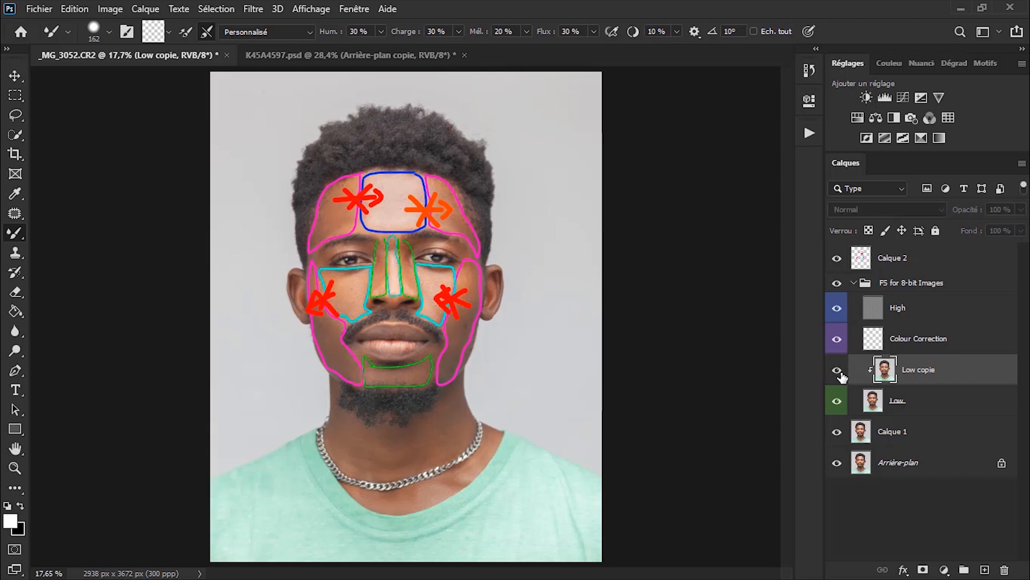
click(840, 374)
click(841, 374)
click(841, 374)
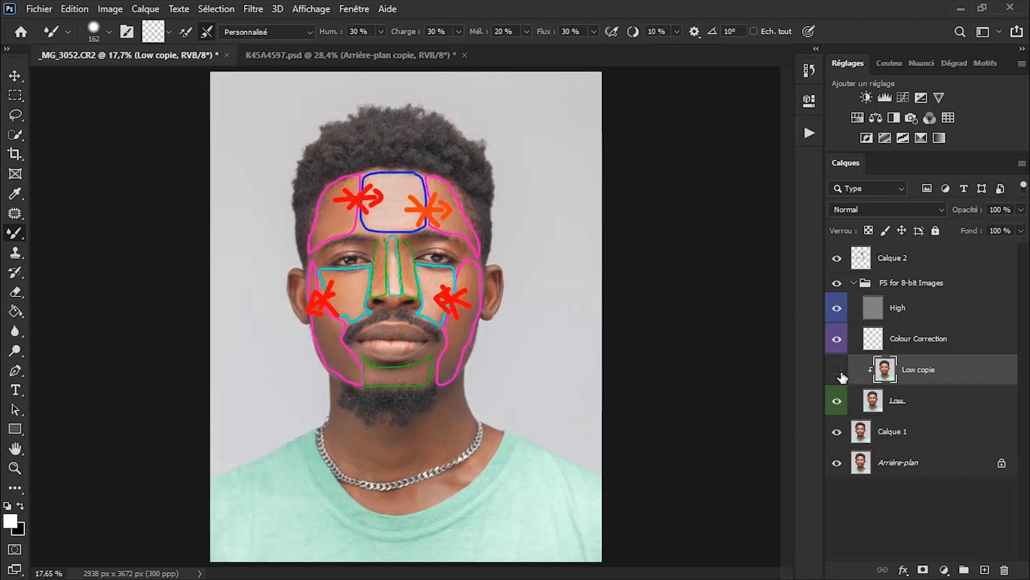
click(841, 374)
click(841, 374)
click(841, 374)
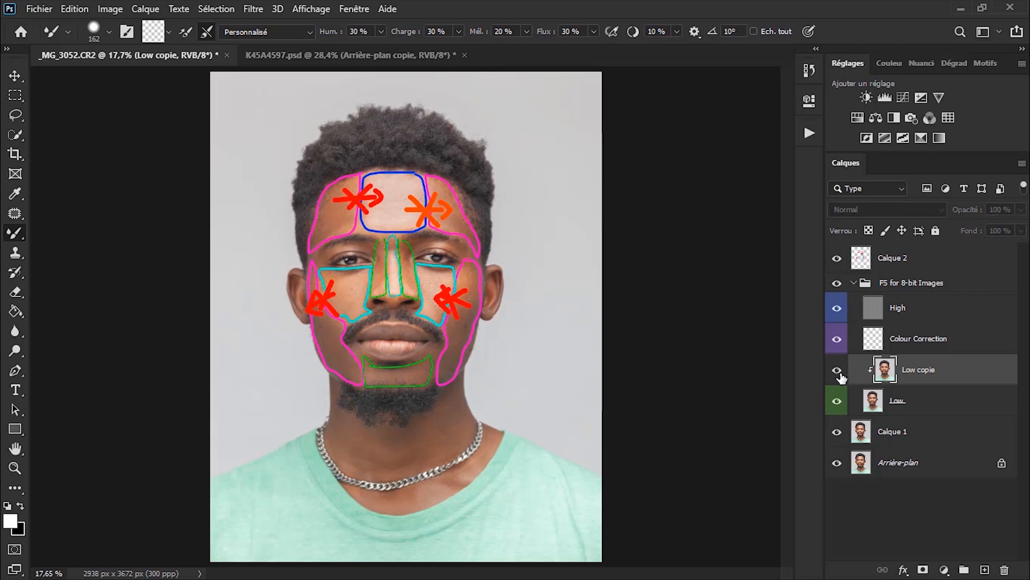
click(841, 374)
click(840, 374)
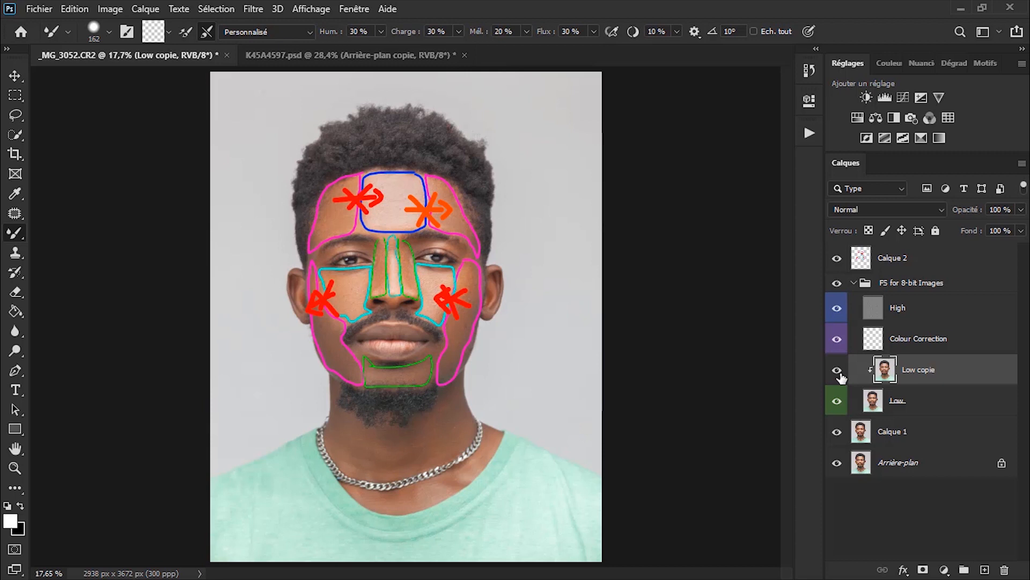
click(835, 262)
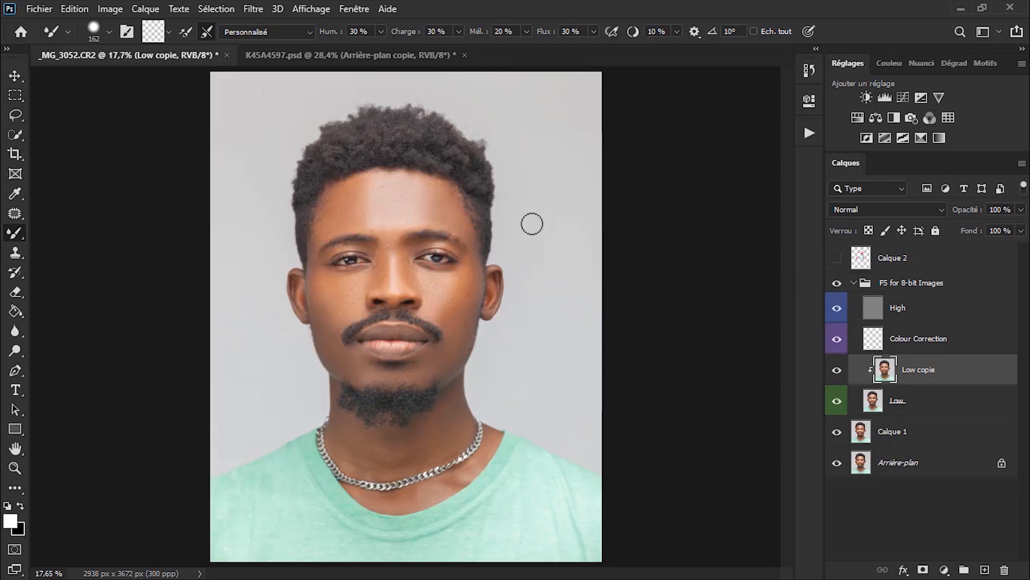
scroll(532, 224, up, 4)
scroll(450, 226, up, 2)
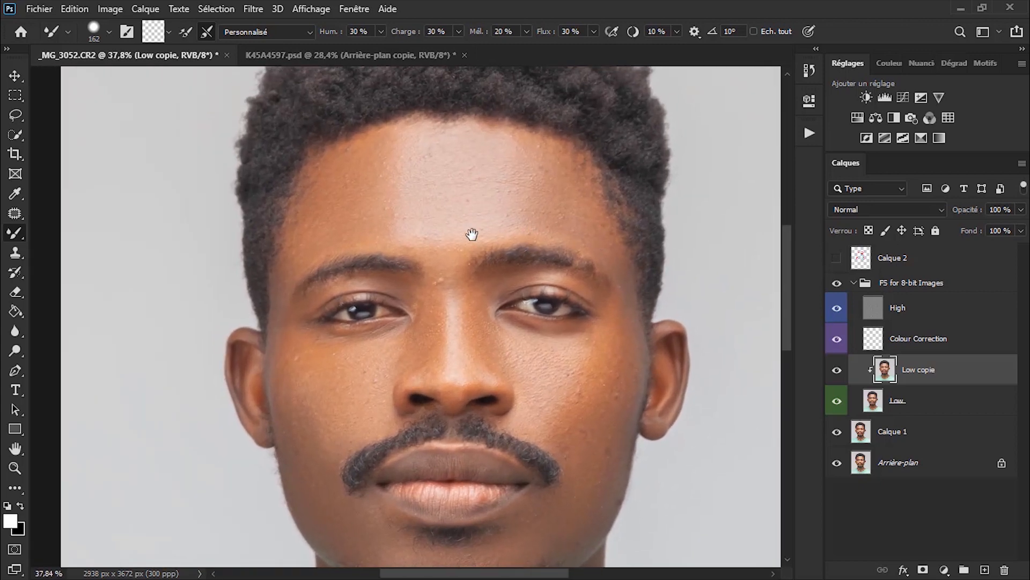
Inspect the face up close and toggle Low copie twice to compare the skin before and after blending.
drag(472, 230, 462, 191)
scroll(527, 341, up, 2)
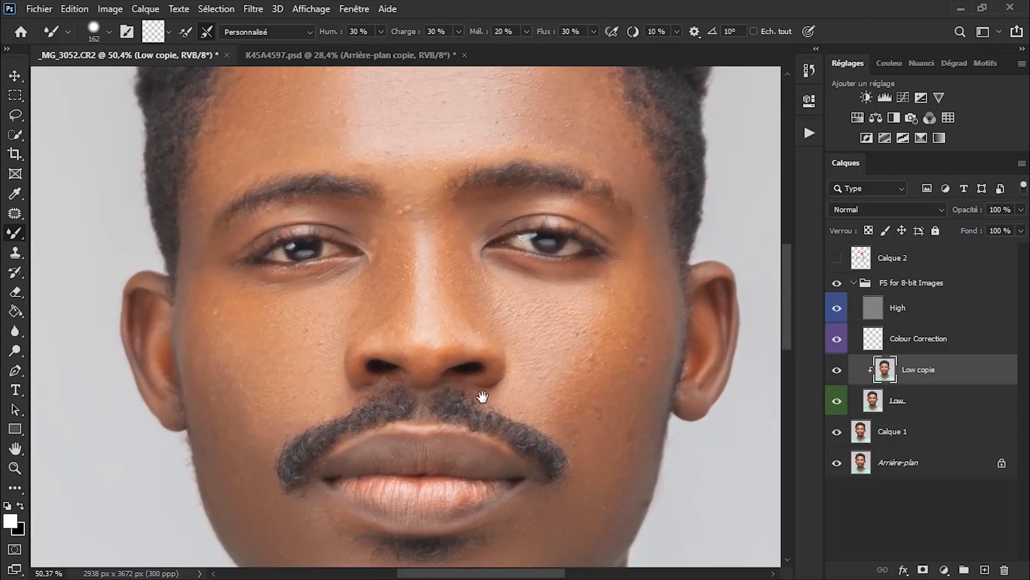
mouse_move(483, 396)
mouse_down()
mouse_move(476, 372)
mouse_move(467, 380)
mouse_up()
scroll(470, 363, down, 2)
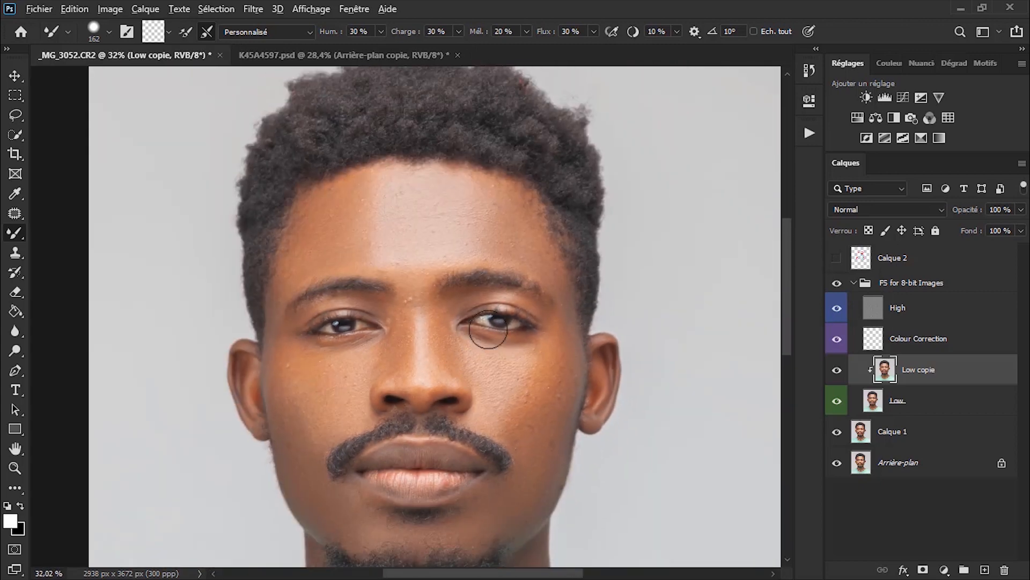
scroll(459, 299, down, 1)
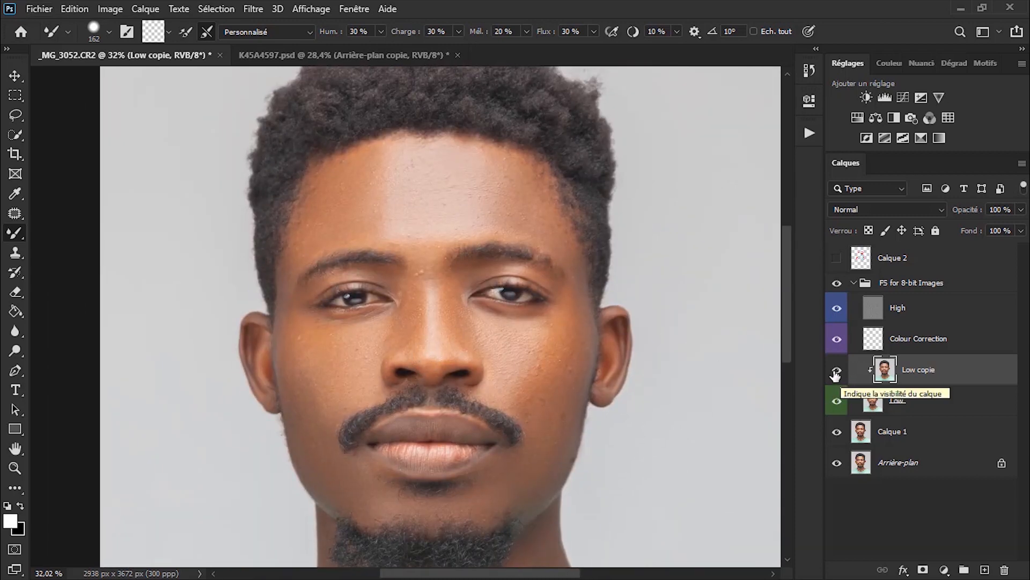
scroll(506, 361, down, 2)
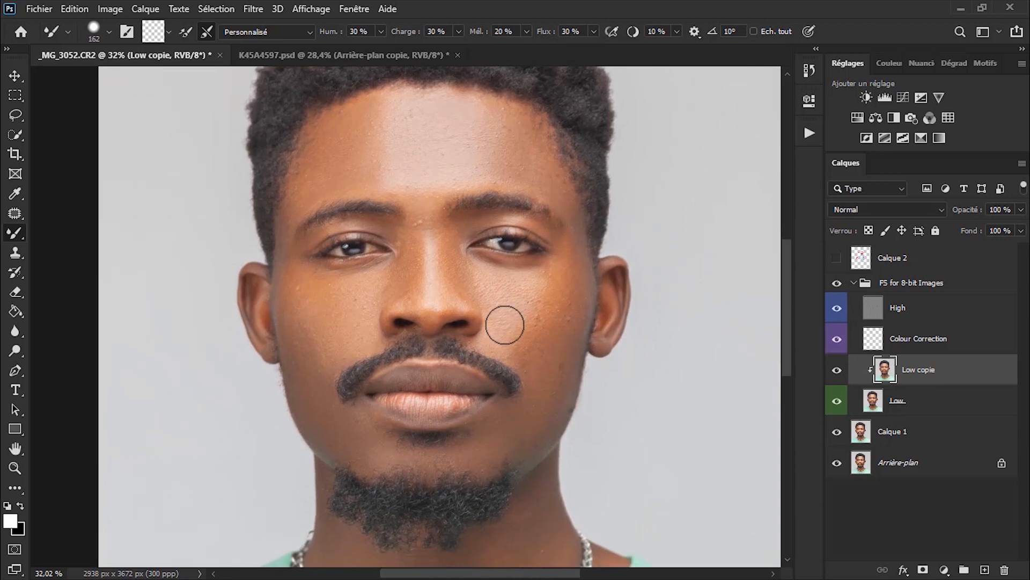
click(838, 372)
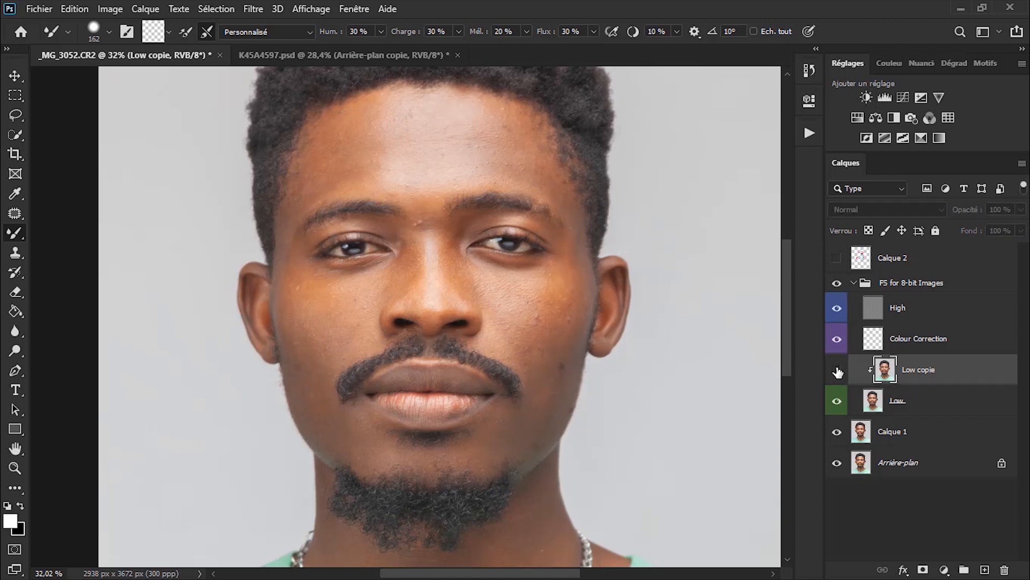
click(838, 371)
click(838, 372)
click(837, 370)
Enlarge the Mixer Brush to 255 px and blend the light and shadow transitions across the forehead.
key(bracketright)
key(bracketright)
key(bracketright)
key(bracketright)
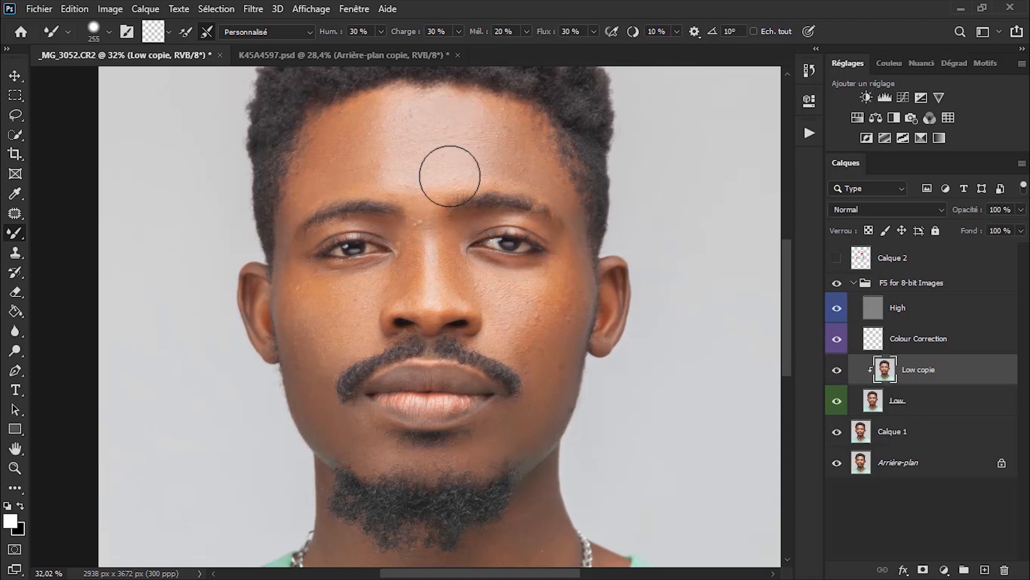
mouse_move(439, 124)
mouse_down()
mouse_move(375, 125)
mouse_move(340, 146)
mouse_move(308, 190)
mouse_up()
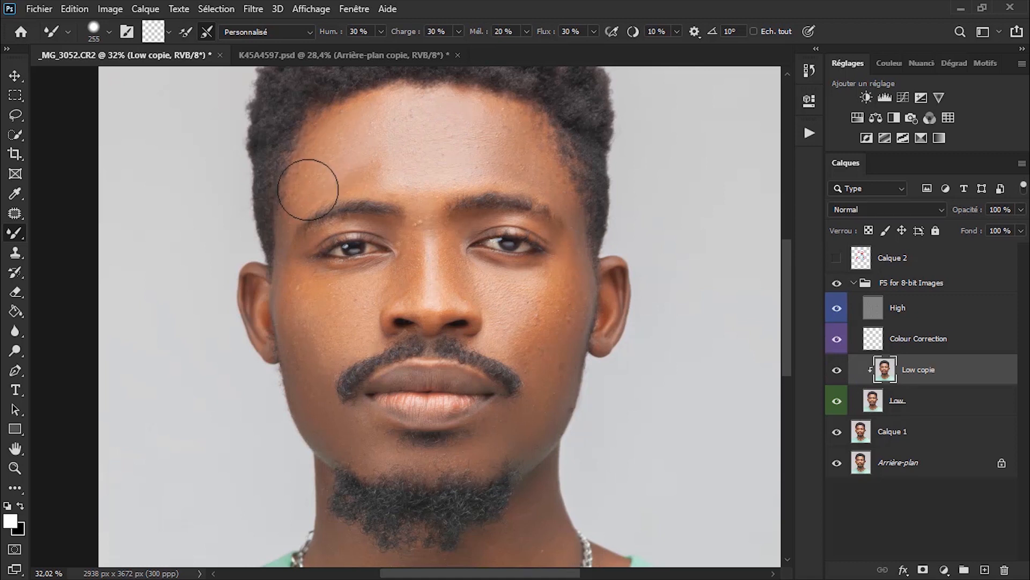
mouse_move(308, 189)
mouse_down()
mouse_move(315, 198)
mouse_move(340, 165)
mouse_move(327, 172)
mouse_move(331, 156)
mouse_move(327, 164)
mouse_move(460, 131)
mouse_move(447, 142)
mouse_up()
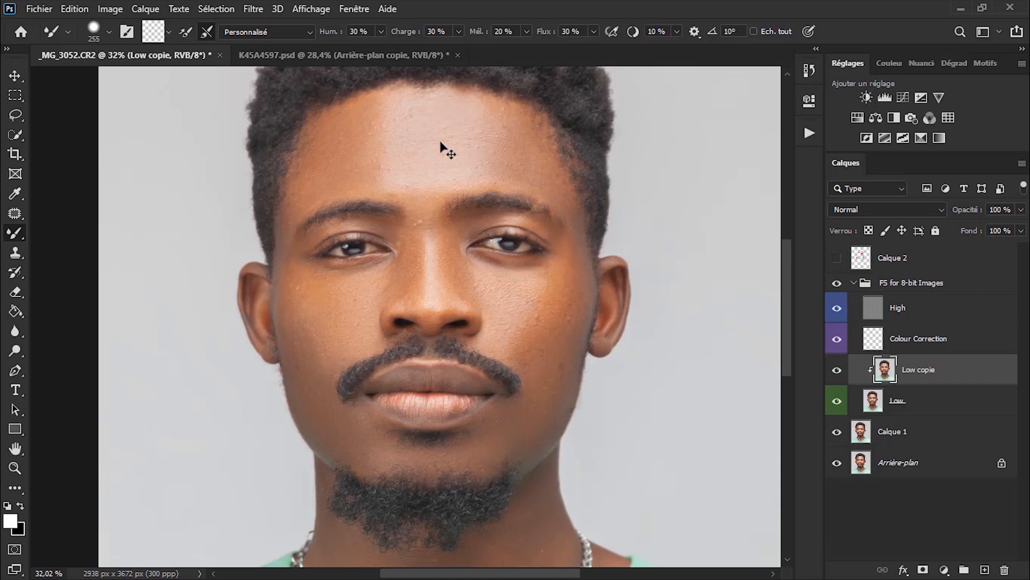
Review the whole portrait and check the list of available retouching actions, closing it again without running one.
scroll(450, 143, down, 2)
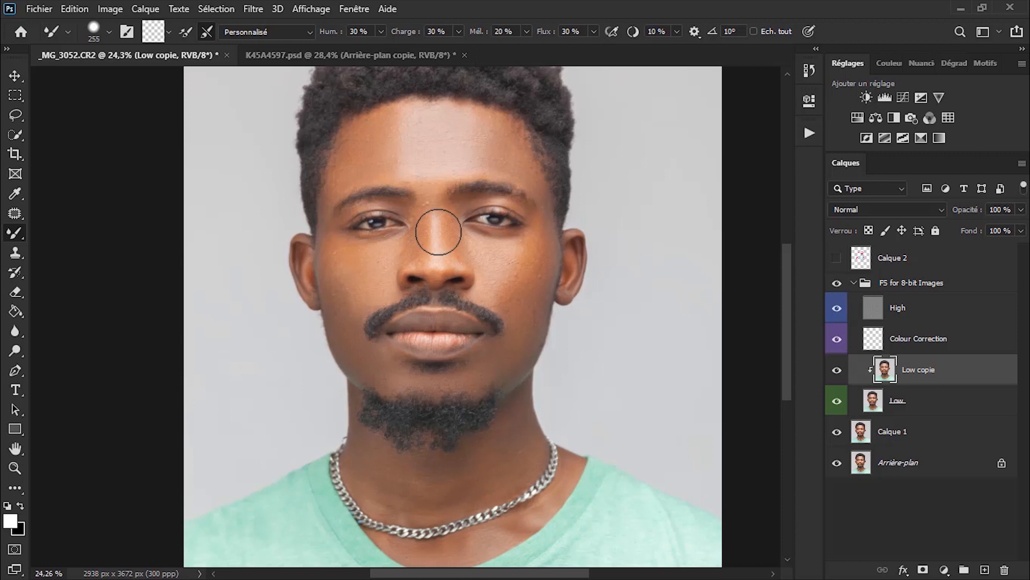
click(810, 132)
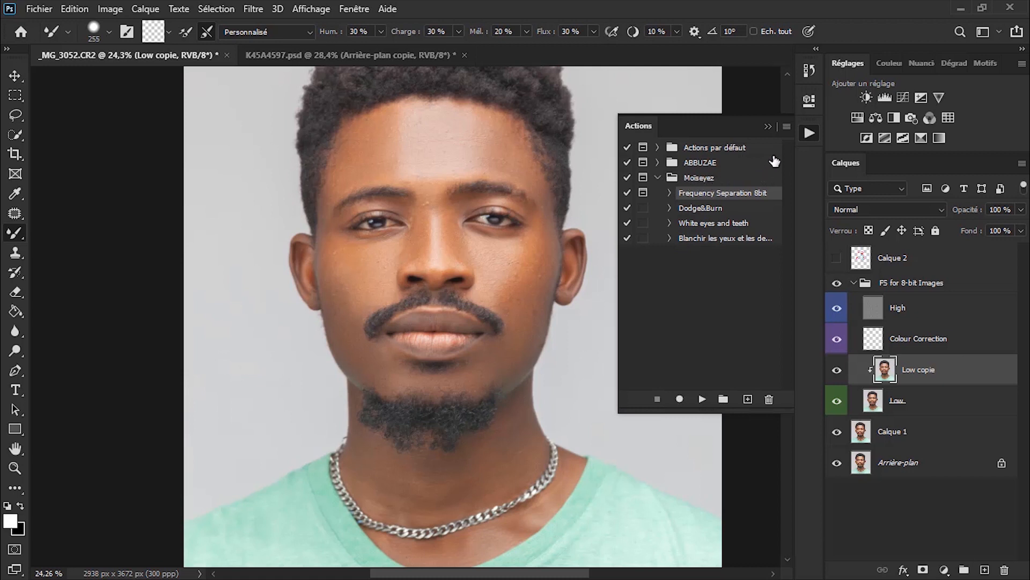
click(768, 127)
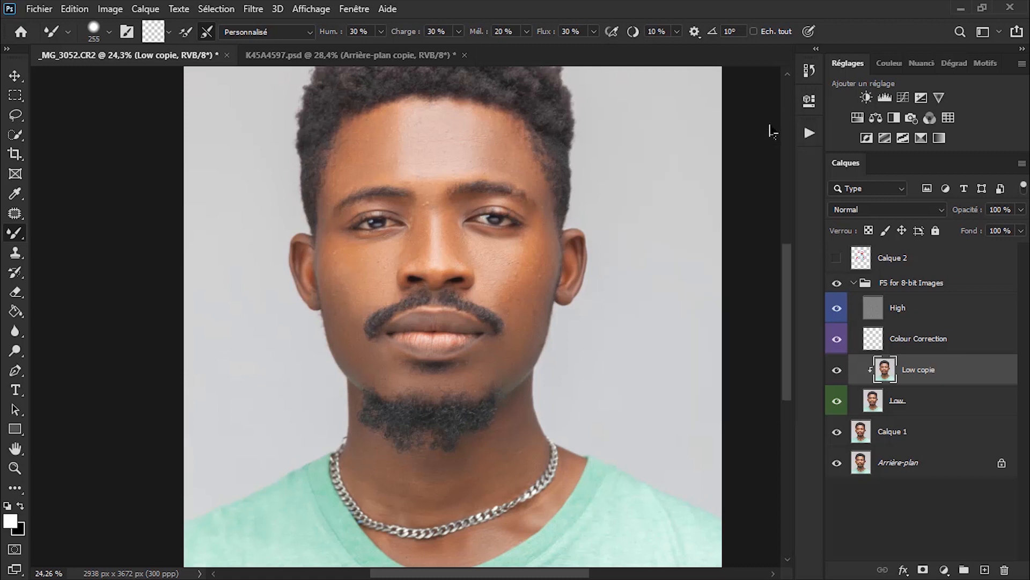